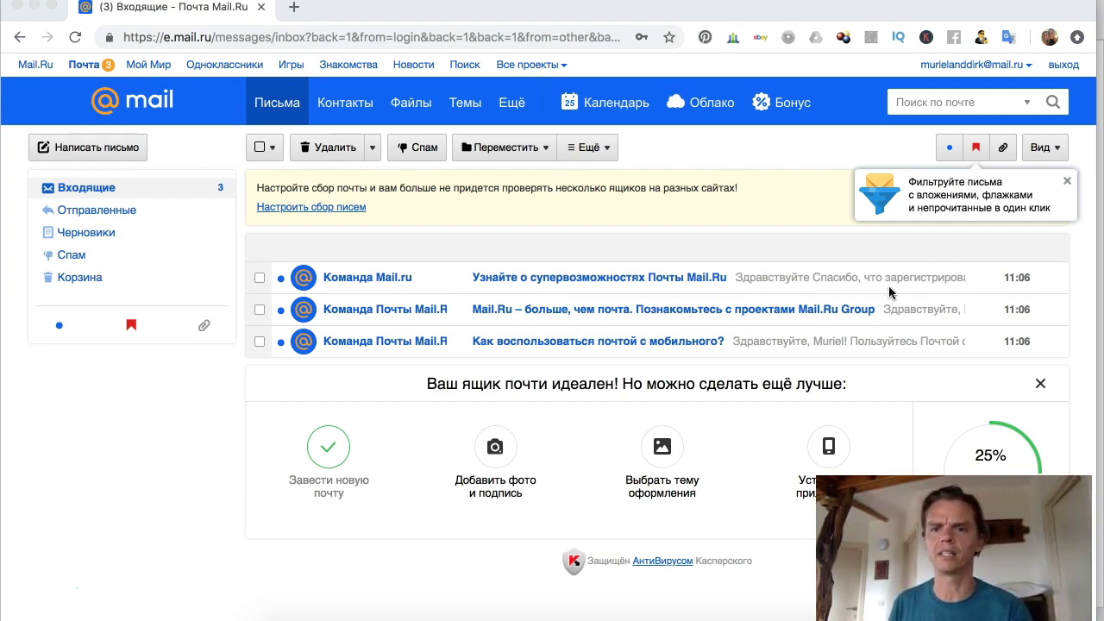
Step: Leave the new Mail.ru inbox and bring Jarvee's IG Create Accounts settings back into view
scroll(1088, 202, up, 1)
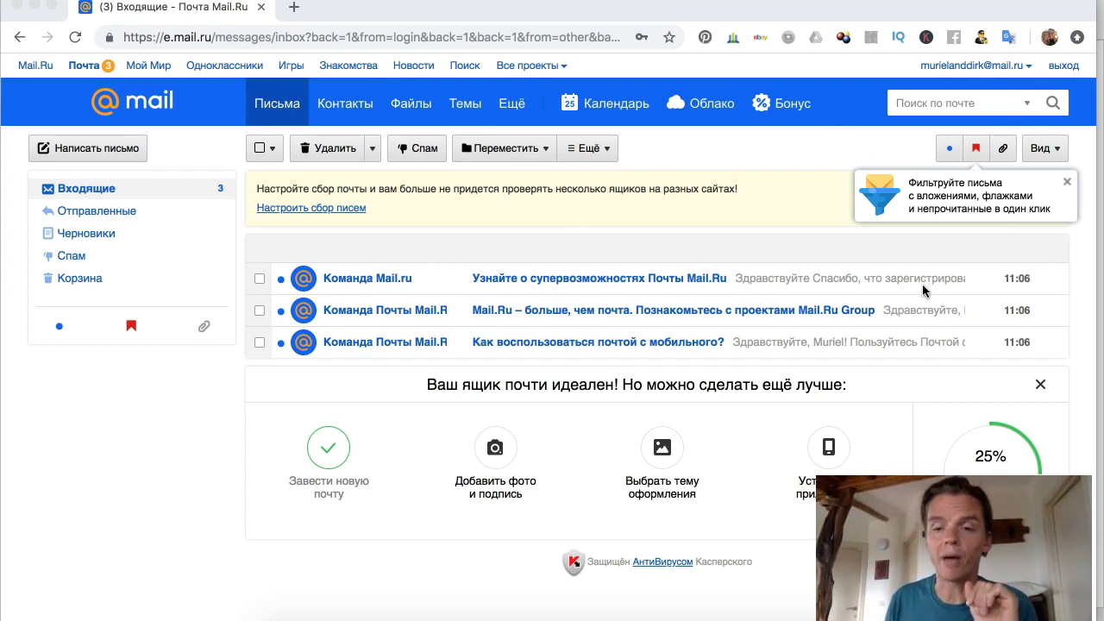
click(913, 62)
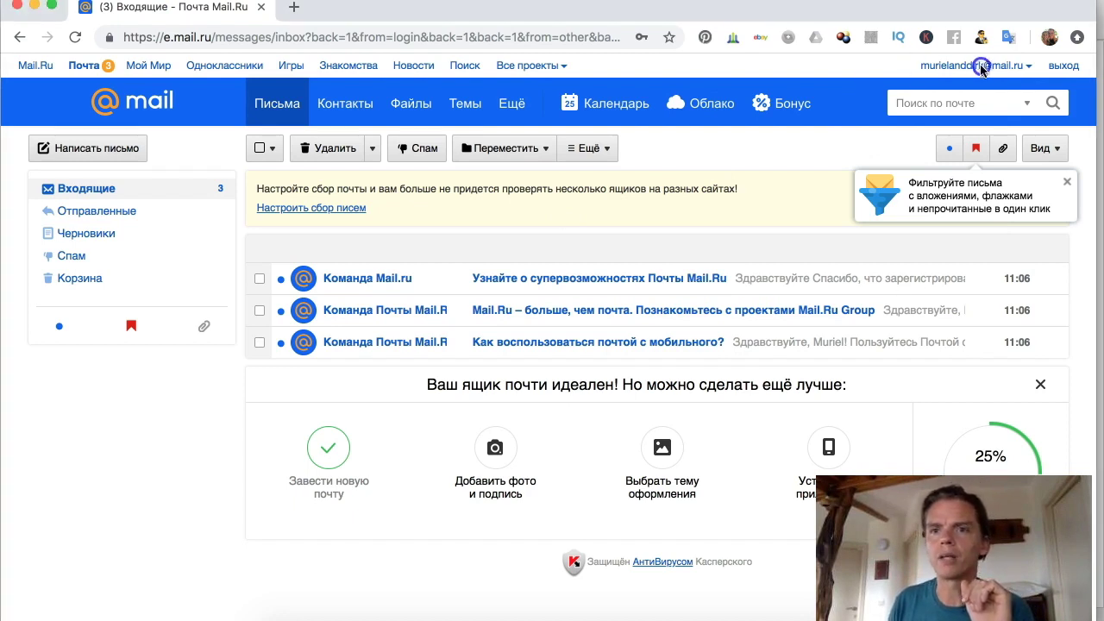
scroll(798, 112, down, 1)
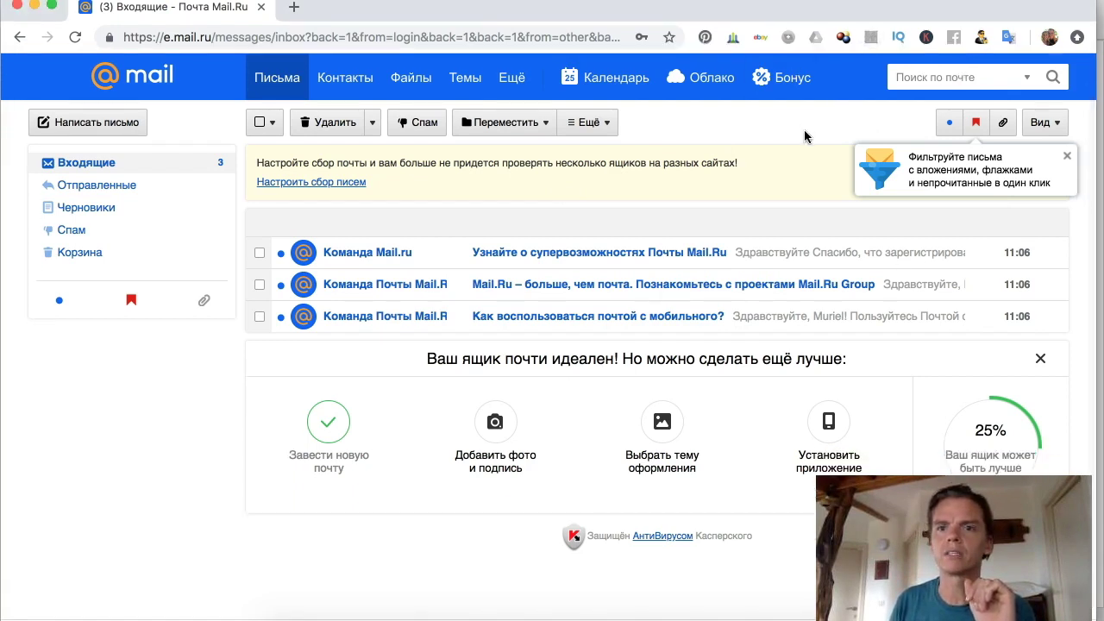
scroll(804, 129, up, 1)
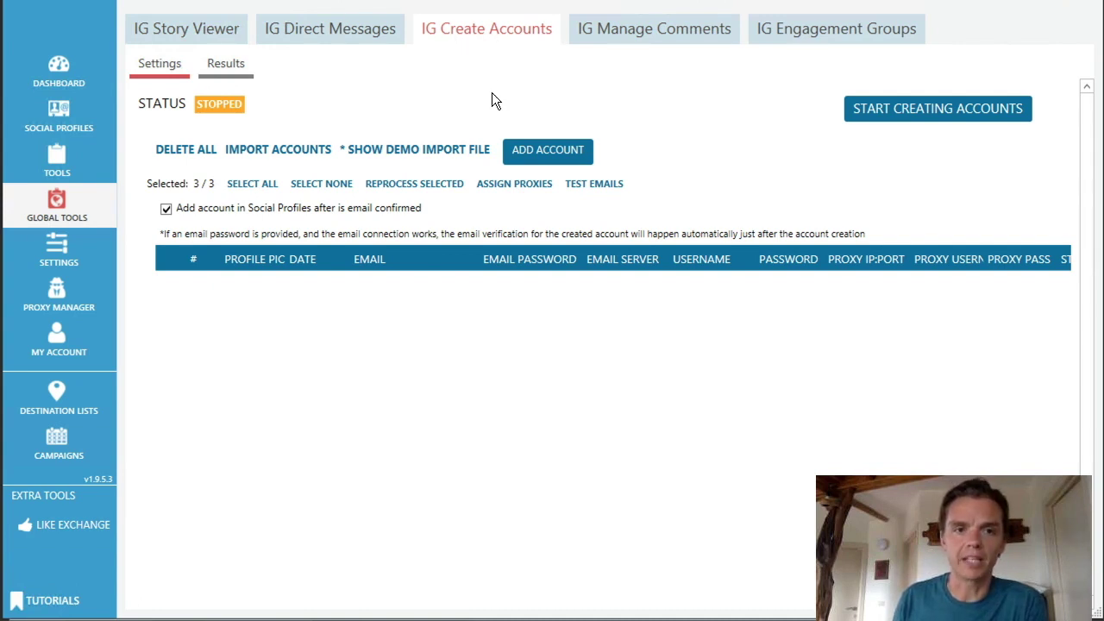
Step: Add a new account row using the new mail.ru address as email and its pasted mailbox password
click(554, 149)
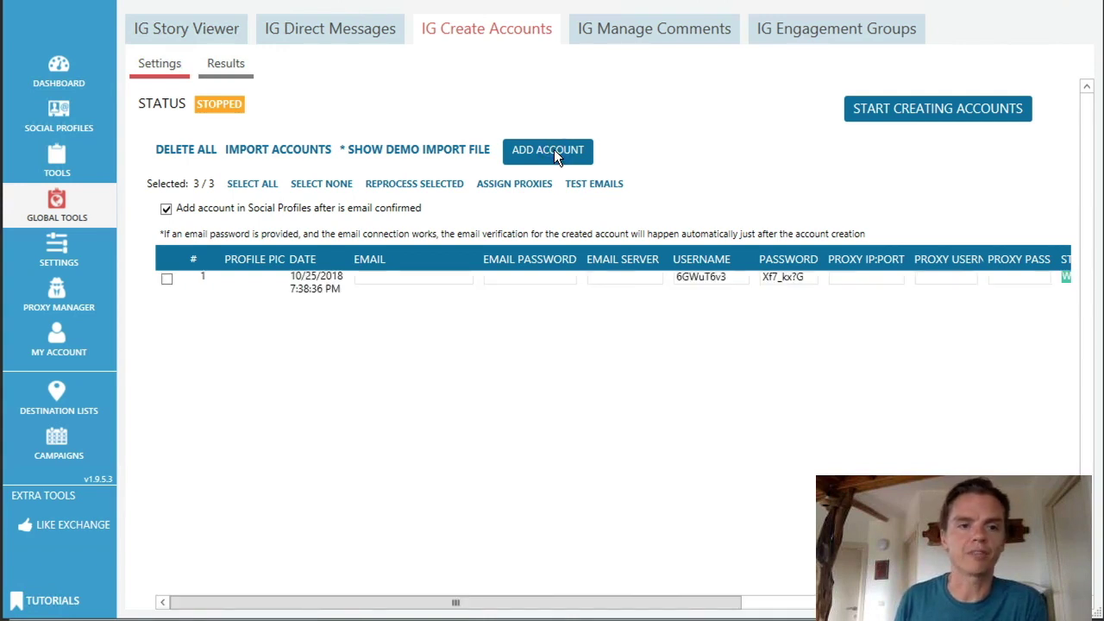
click(419, 277)
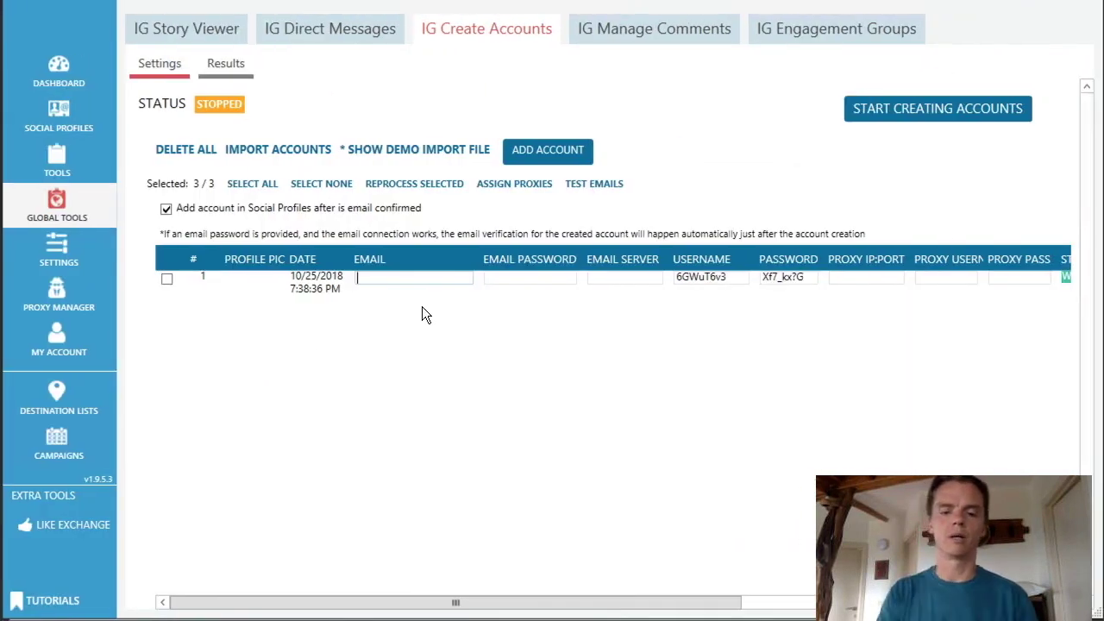
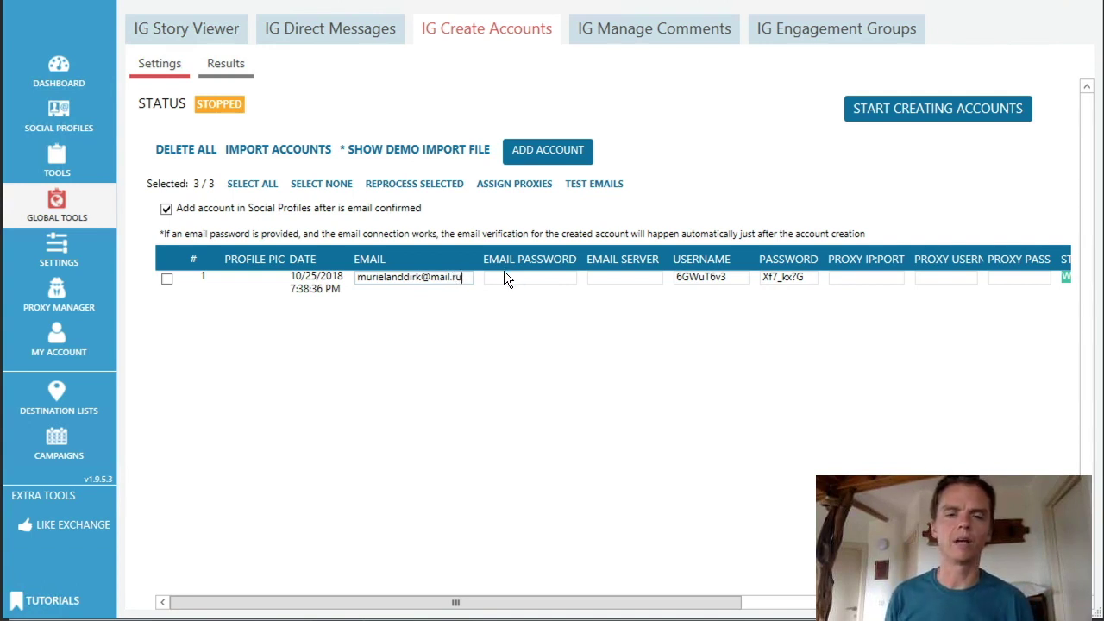
click(505, 278)
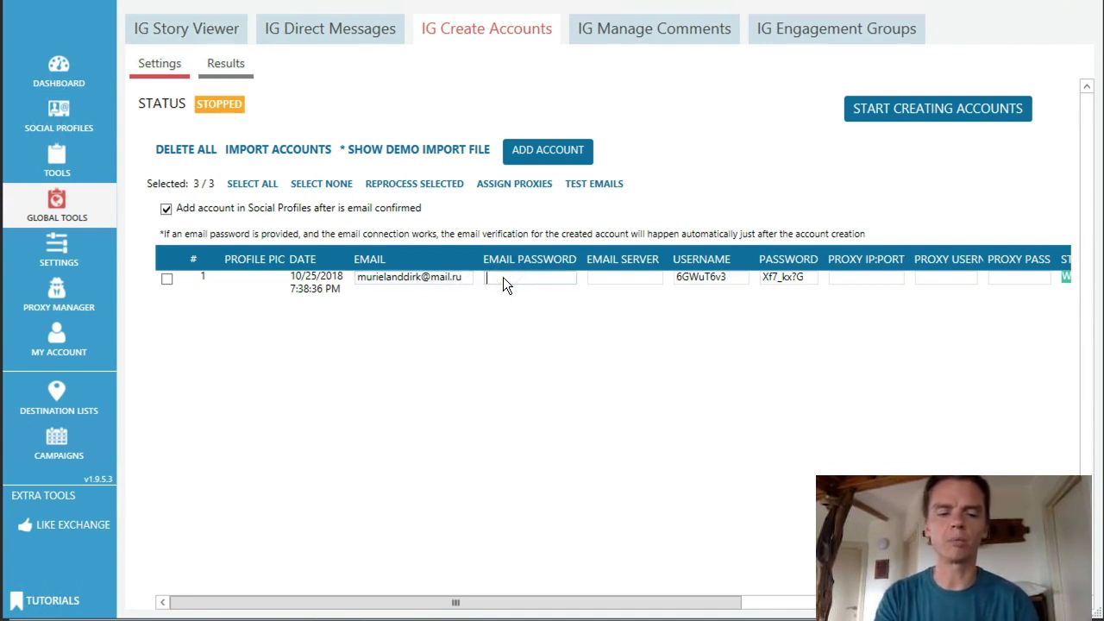
key(ctrl+v)
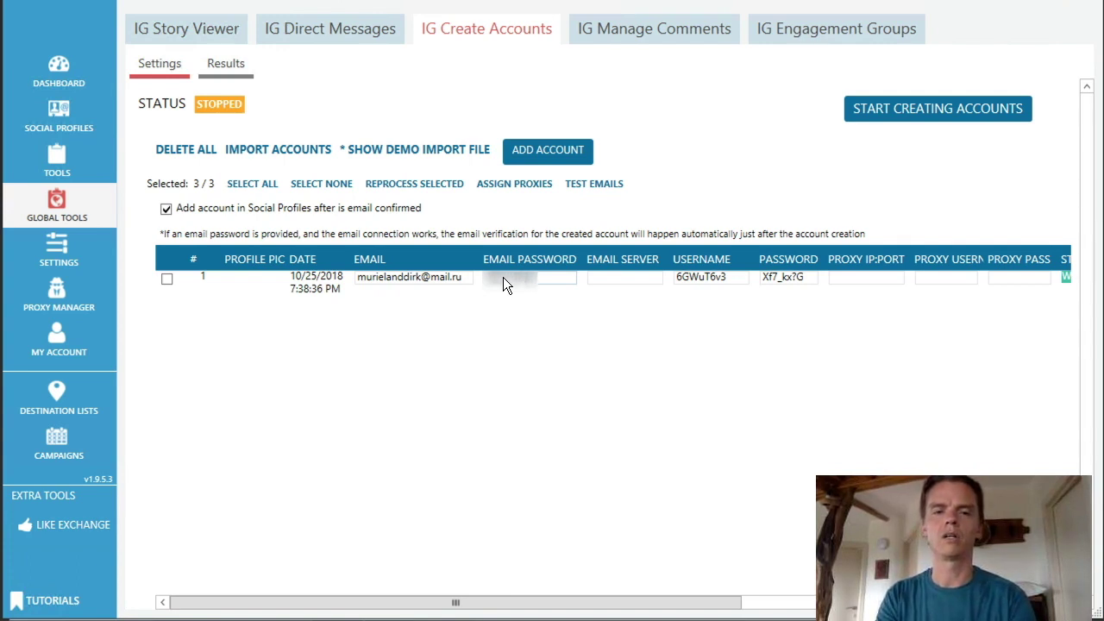
text(s)
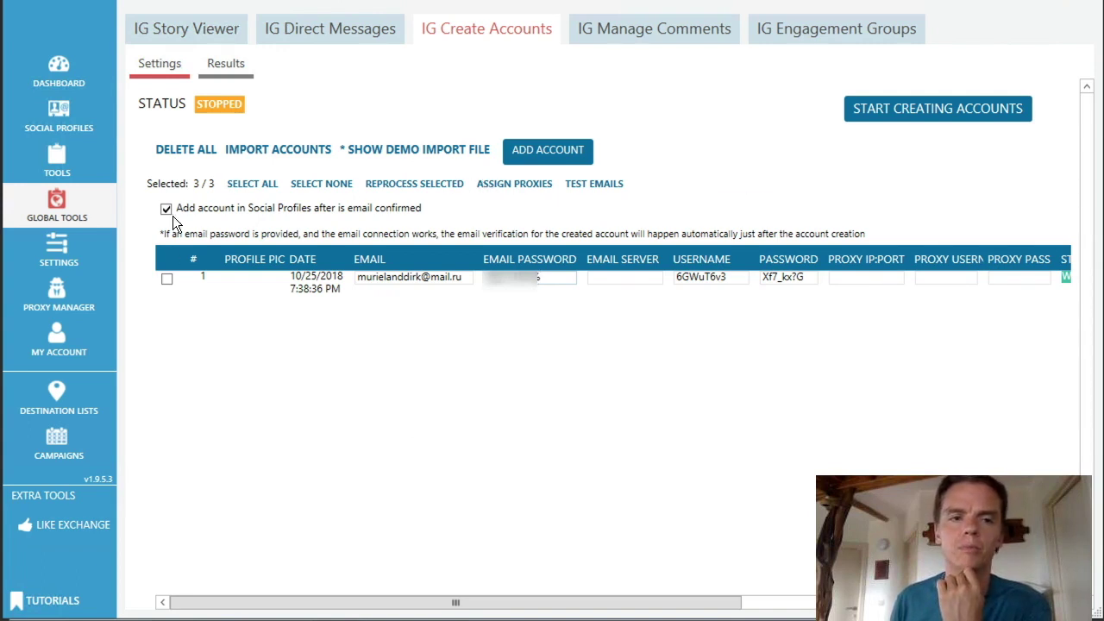
Step: Assign the 23.80.155.254 proxy to the new account and confirm its email tests as valid
click(168, 278)
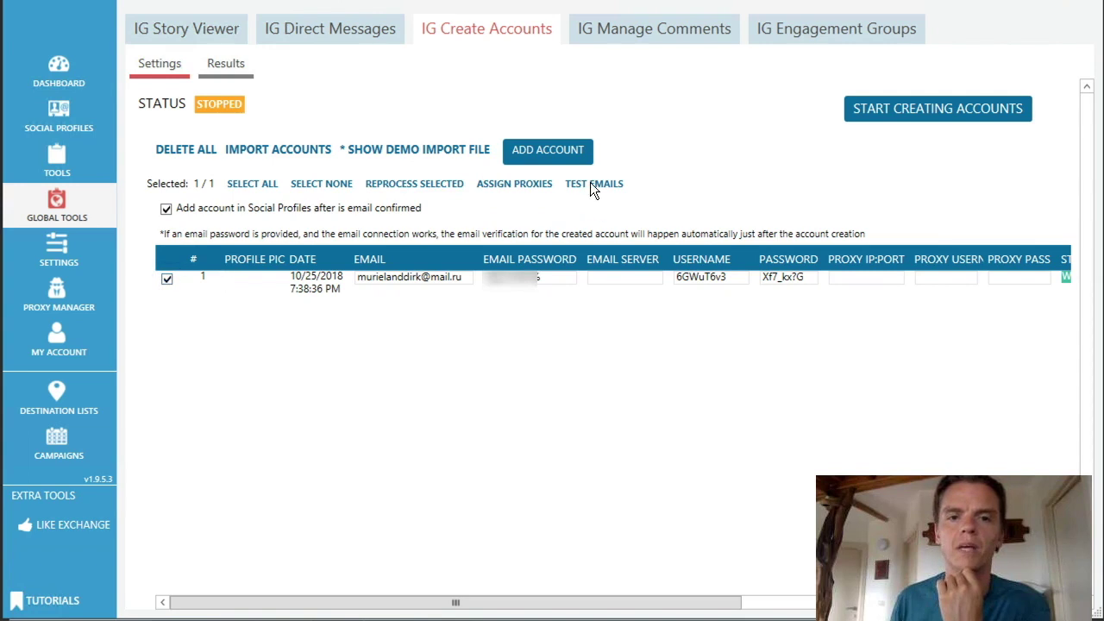
click(513, 184)
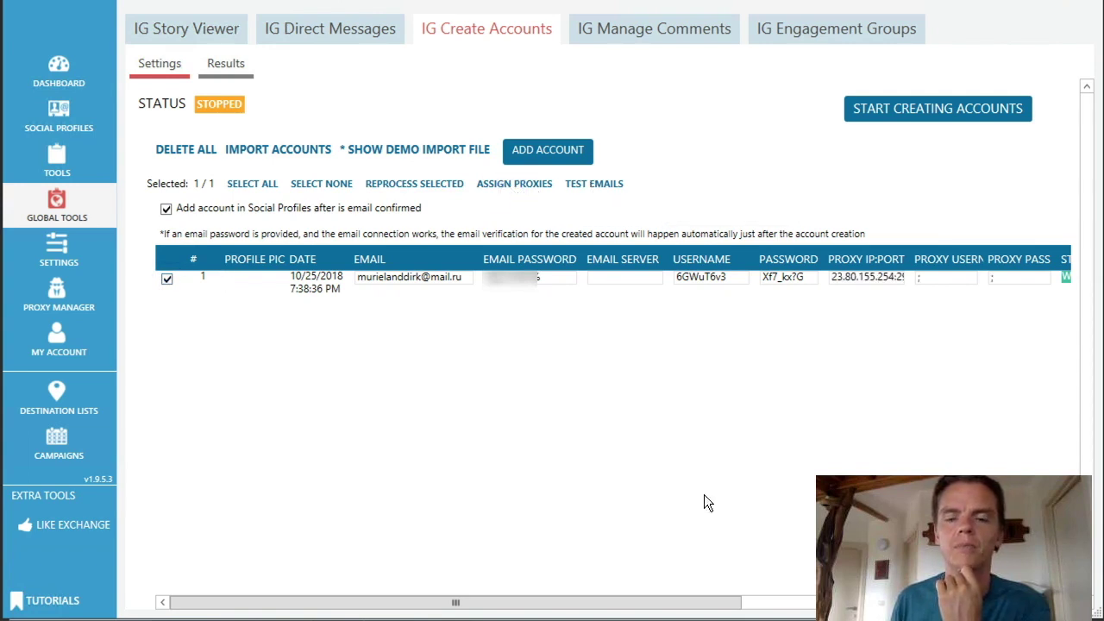
click(698, 603)
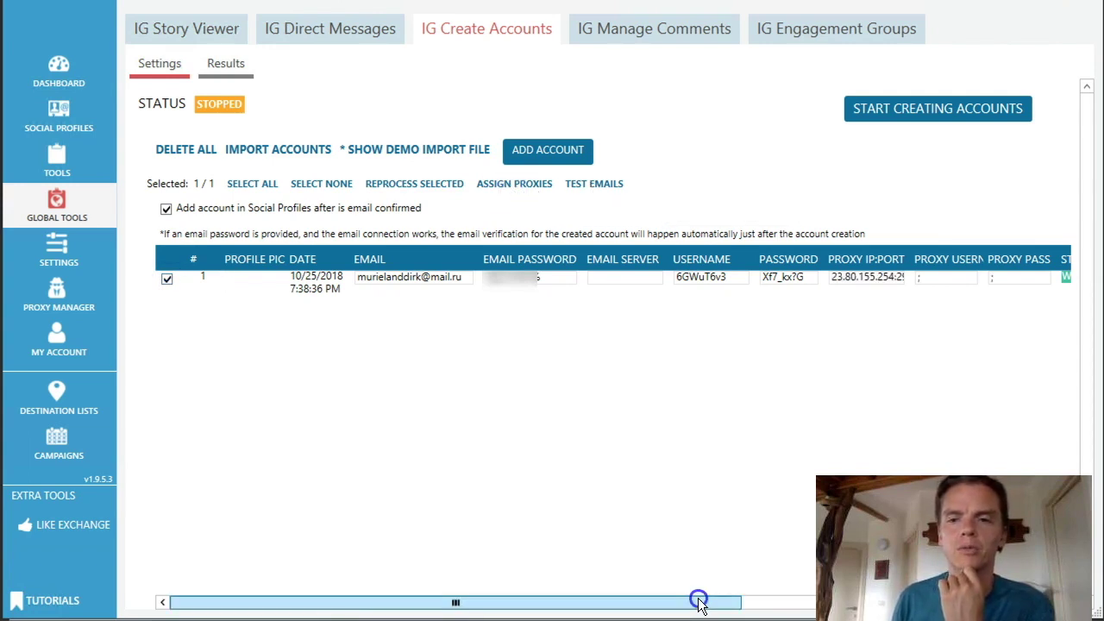
drag(699, 602, 1001, 602)
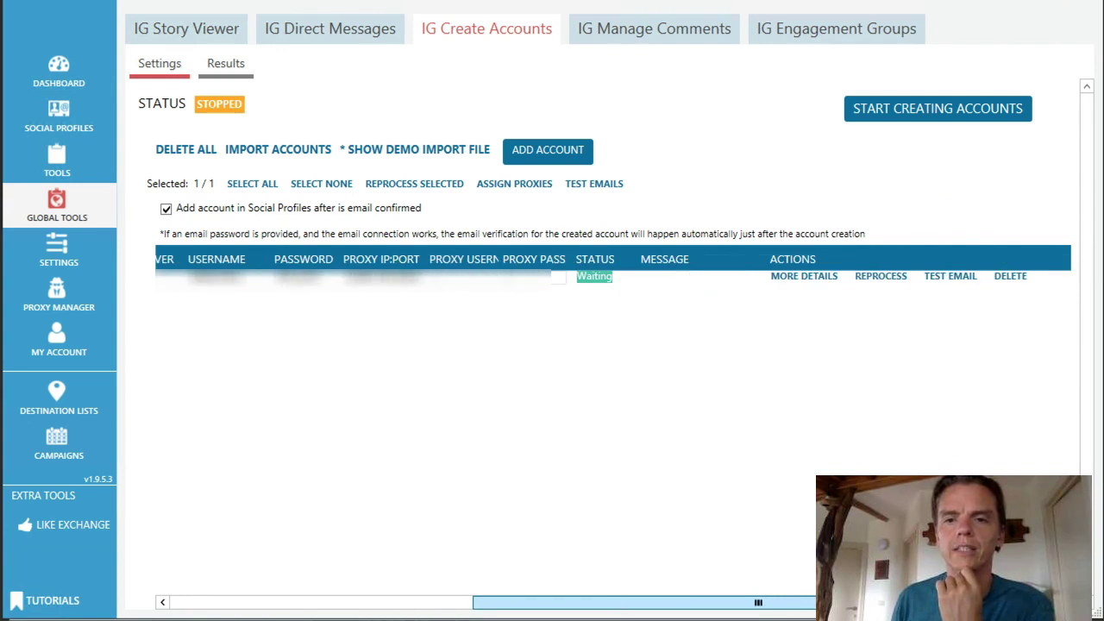
click(955, 276)
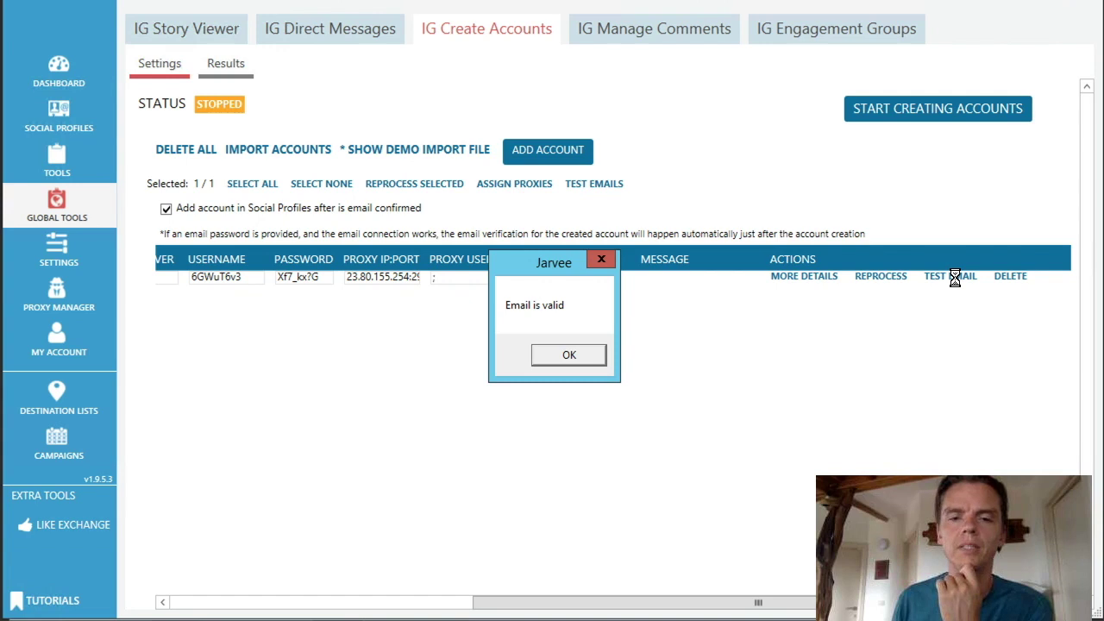
click(563, 358)
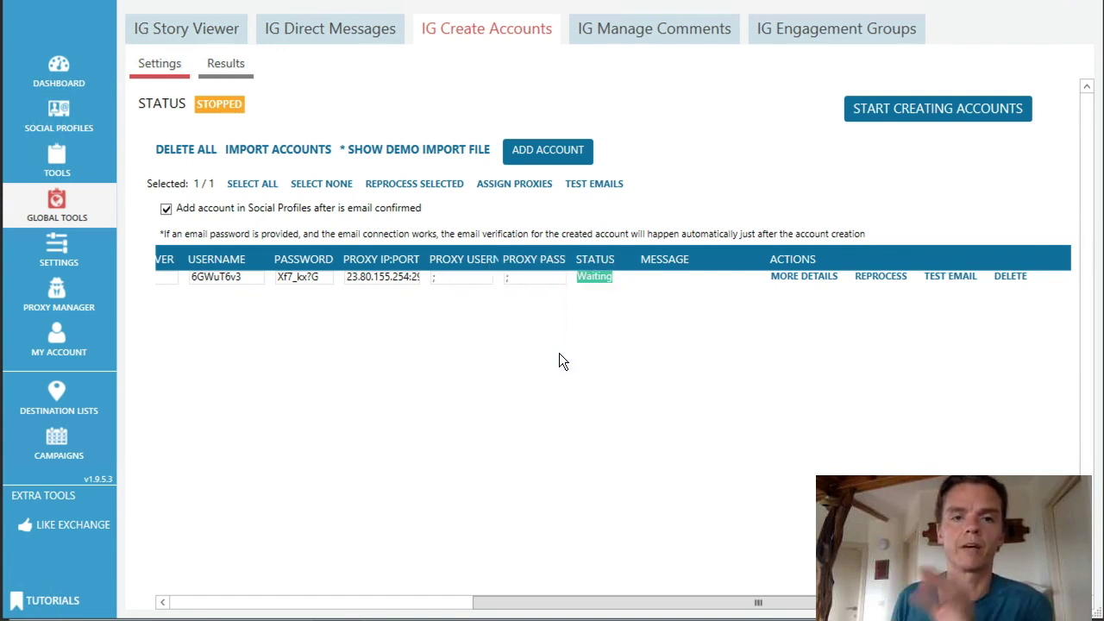
Step: Run Start Creating Accounts and let the queued Instagram account finish creating
click(872, 113)
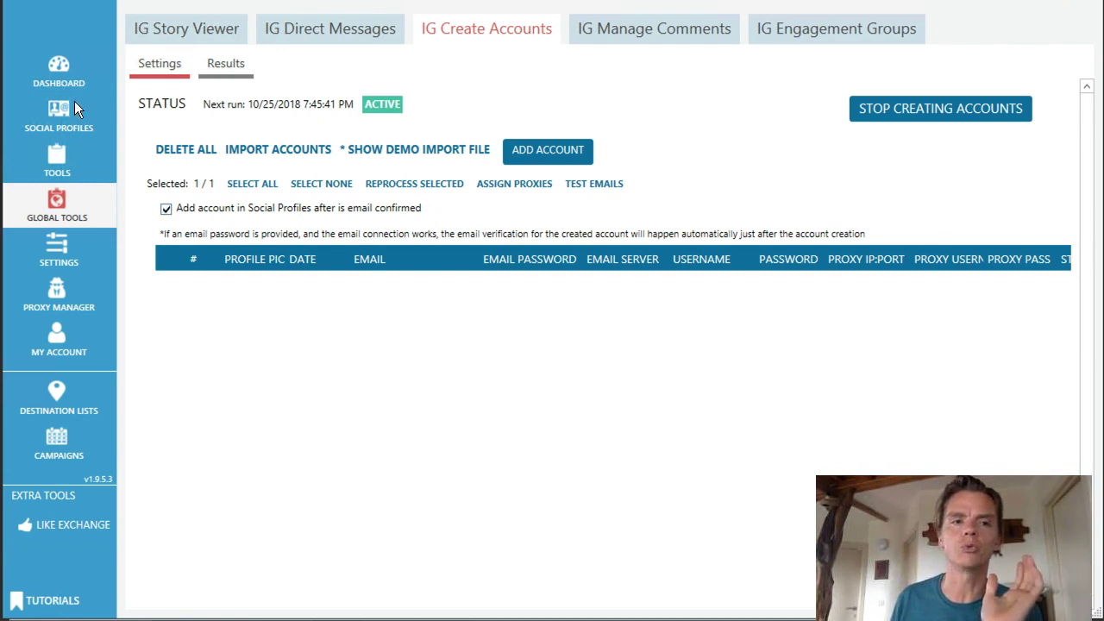
Step: Confirm the new account in the Results list so it reads Valid, Account ready for use
click(222, 65)
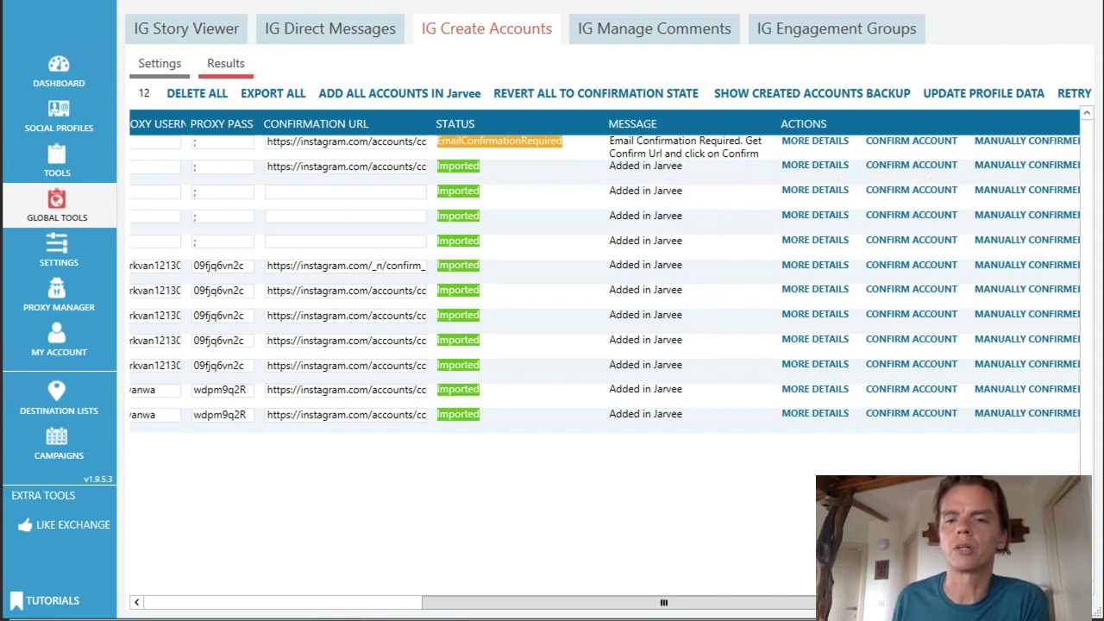
drag(664, 603, 821, 603)
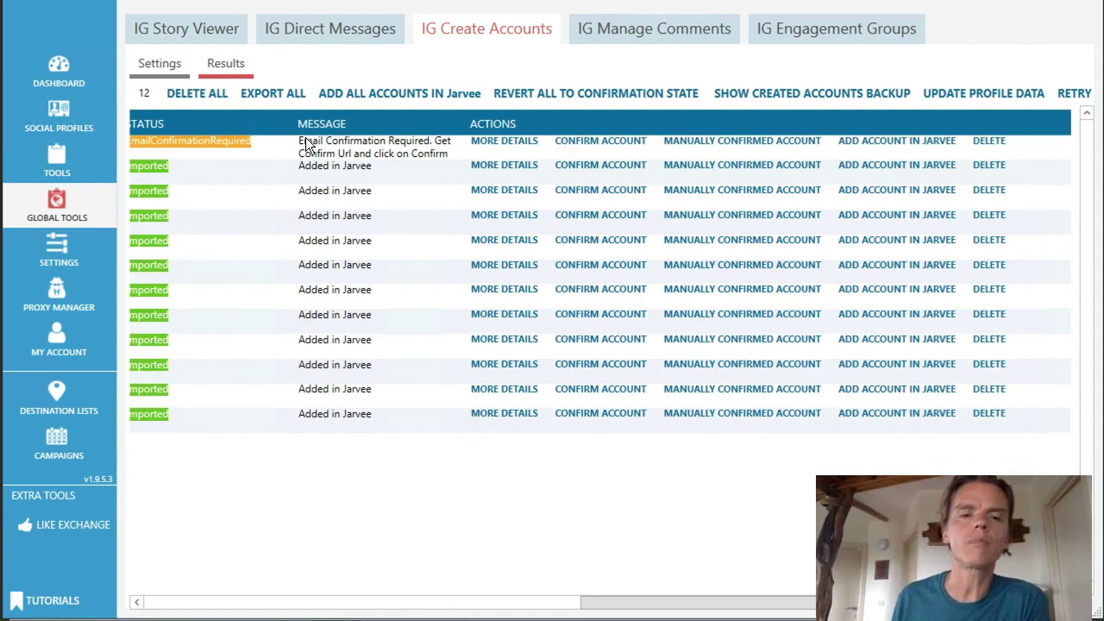
click(704, 142)
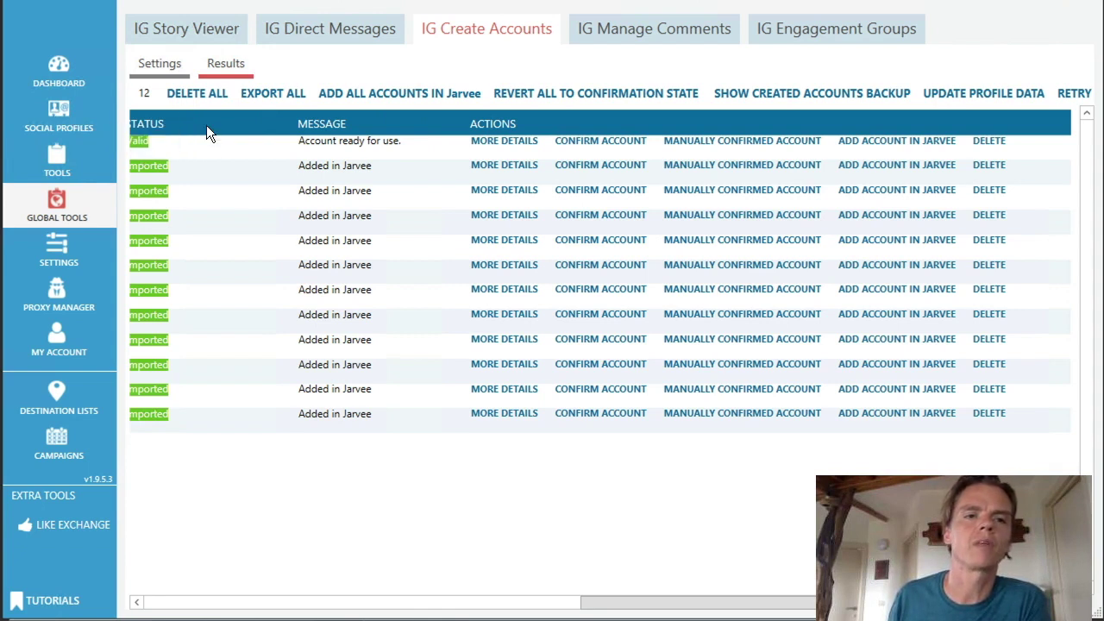
click(155, 67)
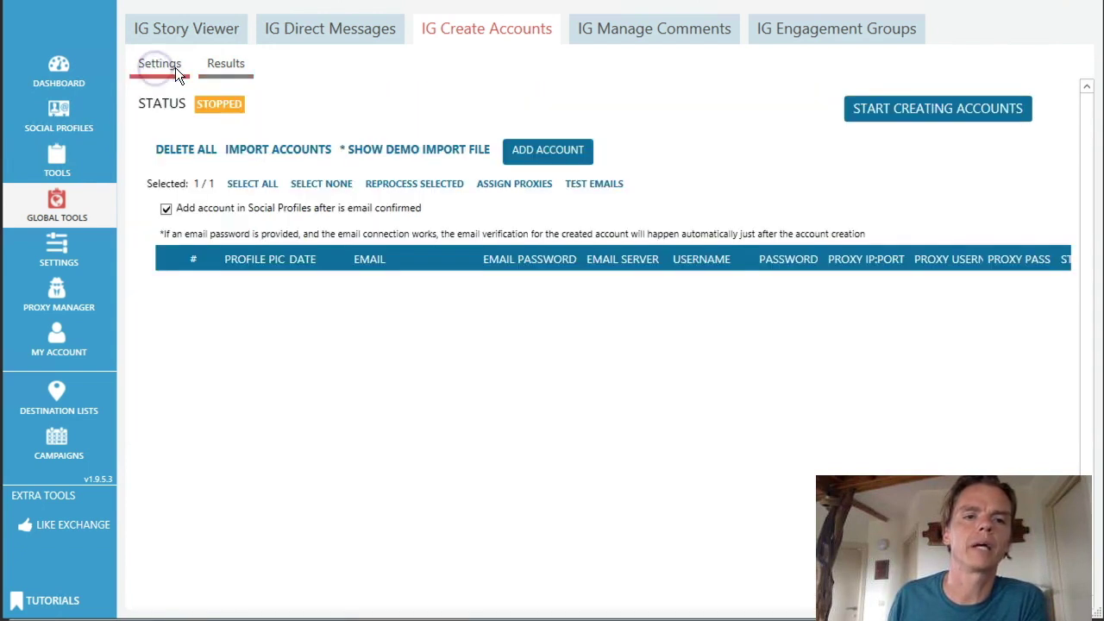
Step: Reopen the Results list to see all 12 accounts marked Imported, Added in Jarvee
click(225, 69)
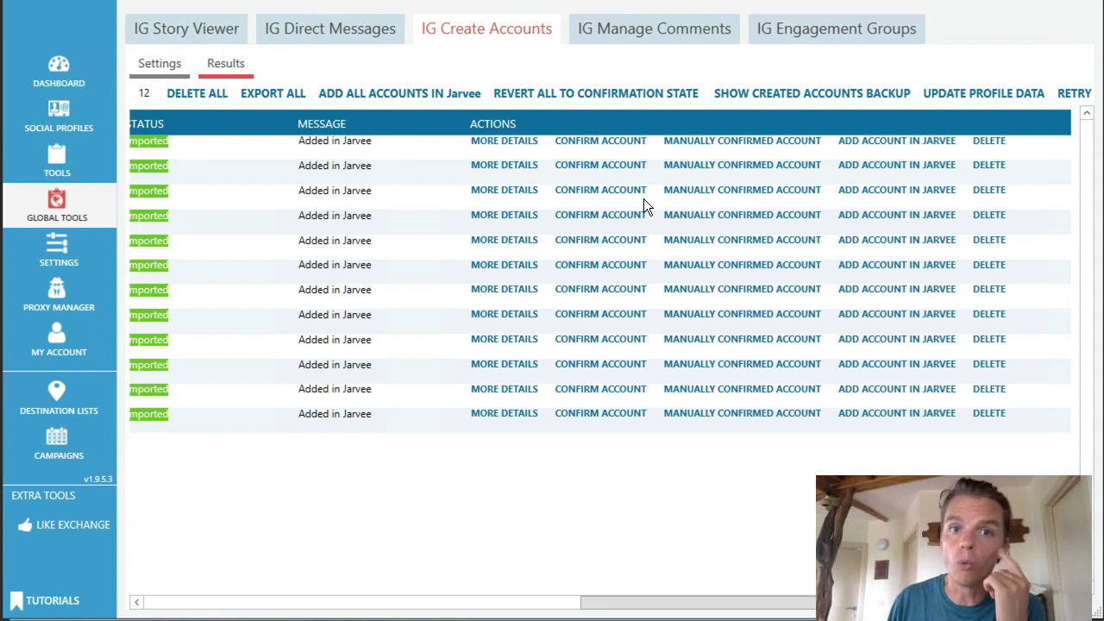
Step: Open Social Profiles and the new Instagram profile's settings, showing it Valid with the 23.80.155.254:29842 proxy
click(46, 110)
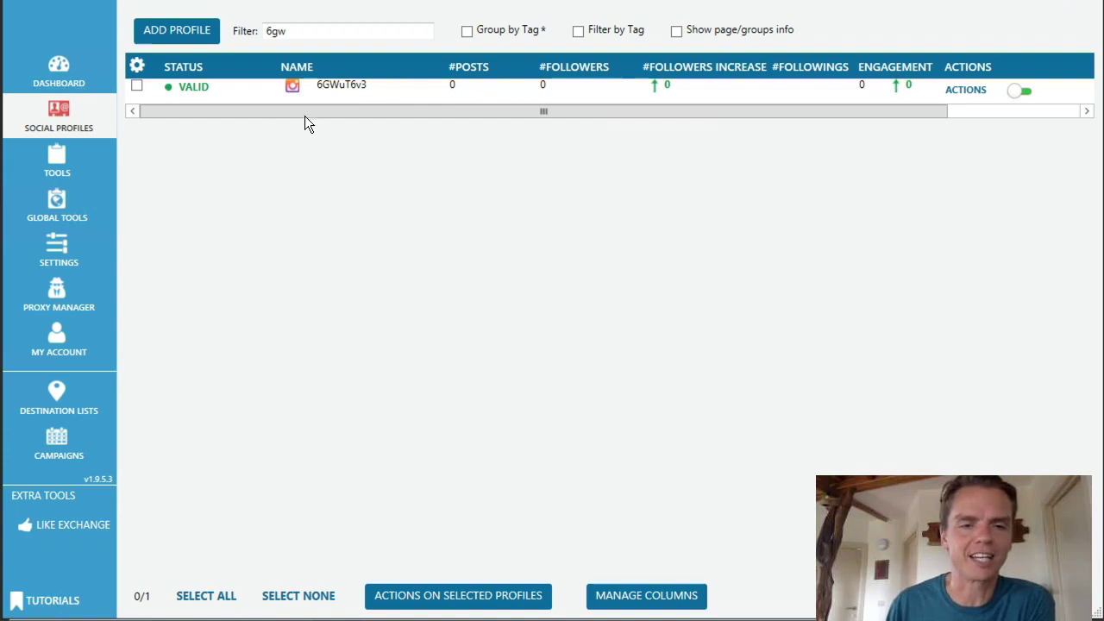
double_click(347, 88)
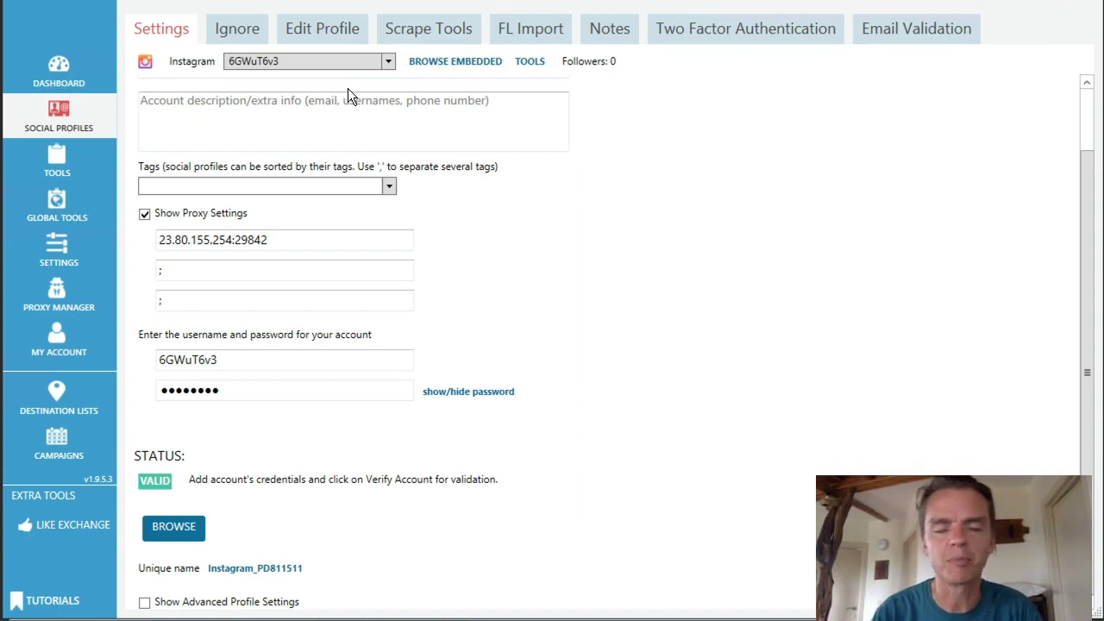
Step: Dismiss the Edit Profile error, trim the username to reset status to PENDING, and rerun Verify Account
click(308, 34)
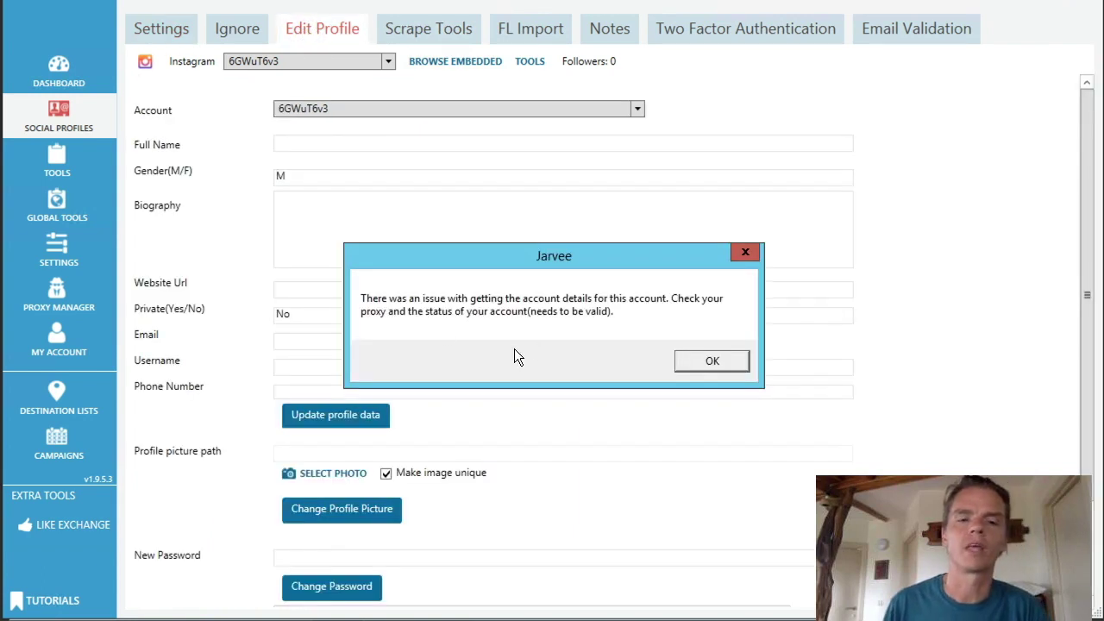
click(712, 360)
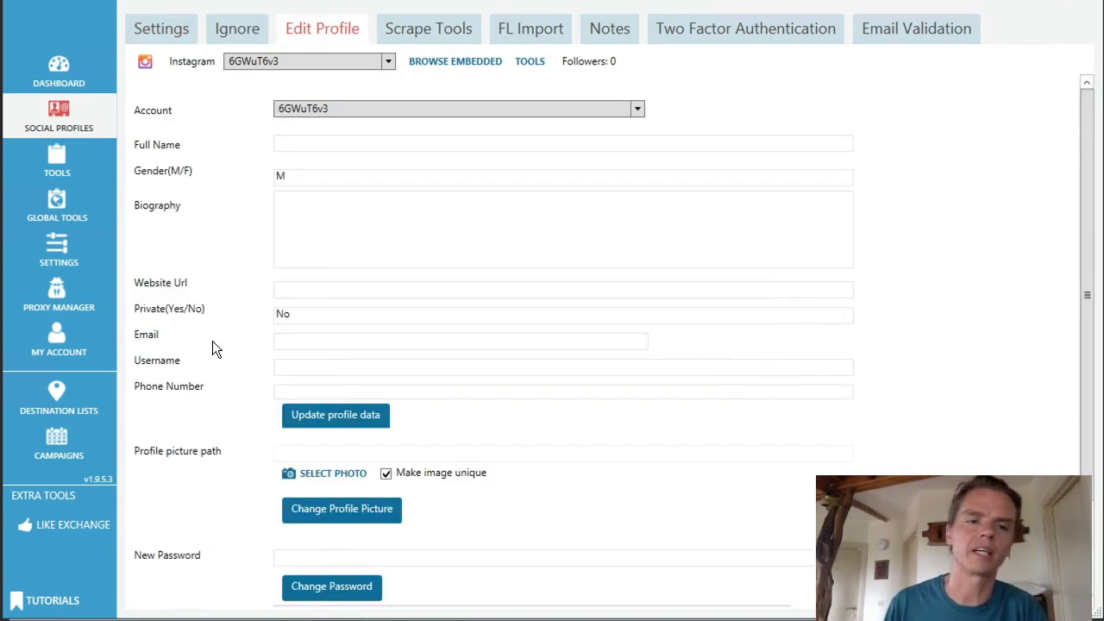
click(160, 36)
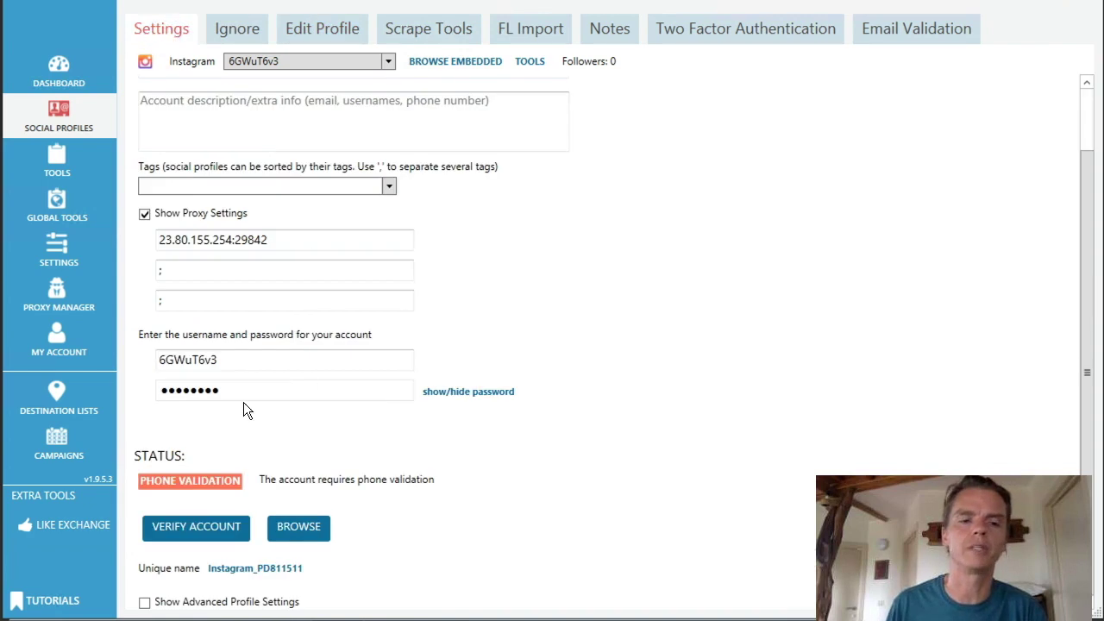
click(232, 361)
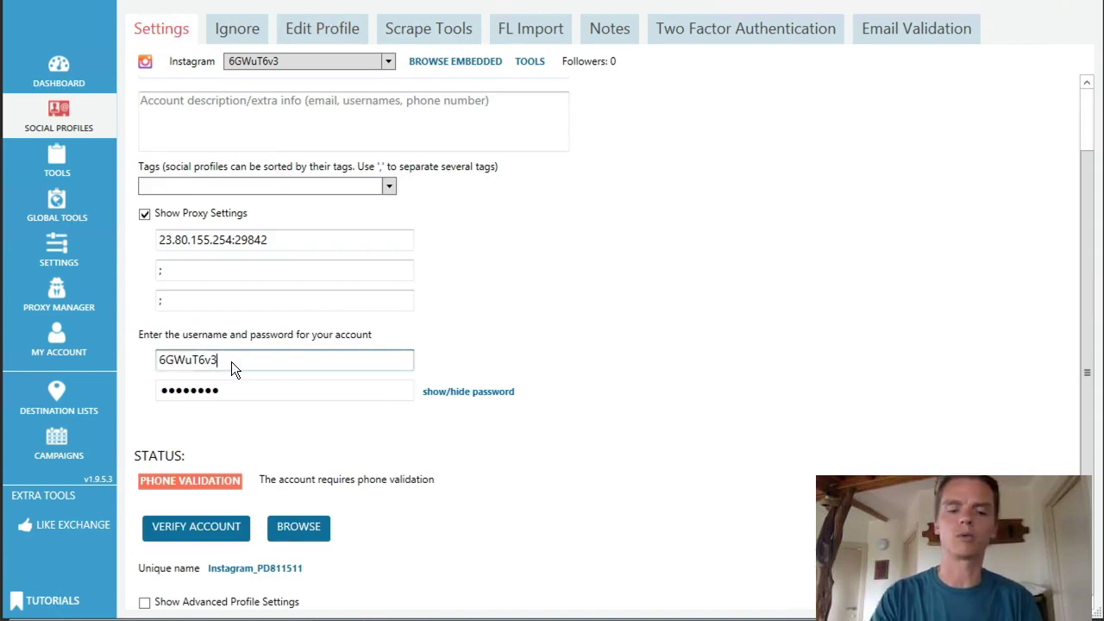
key(BackSpace)
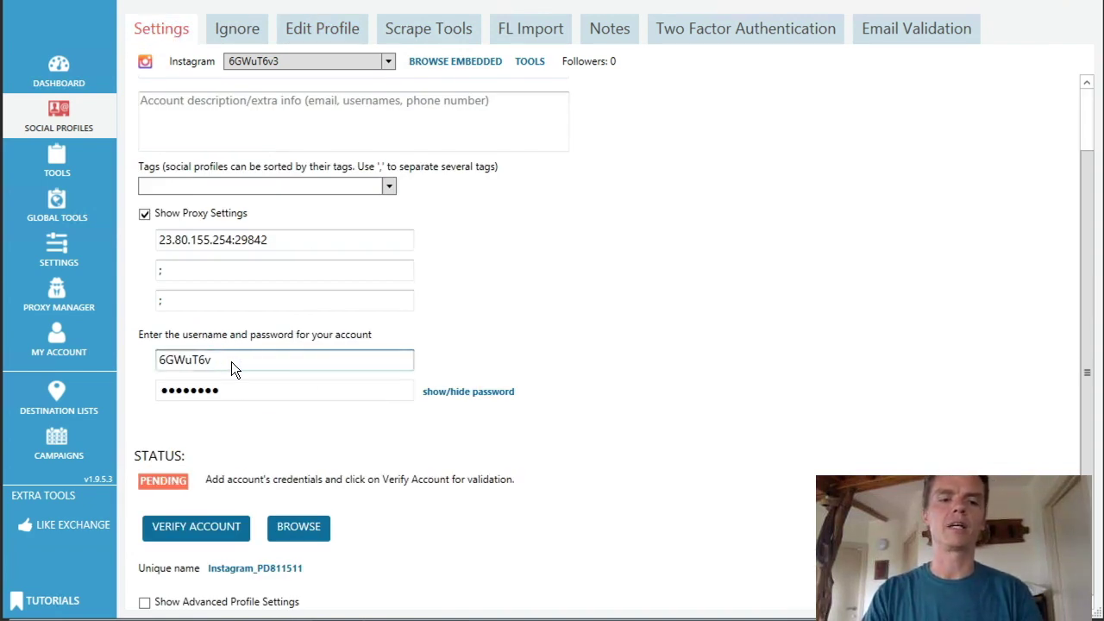
click(186, 533)
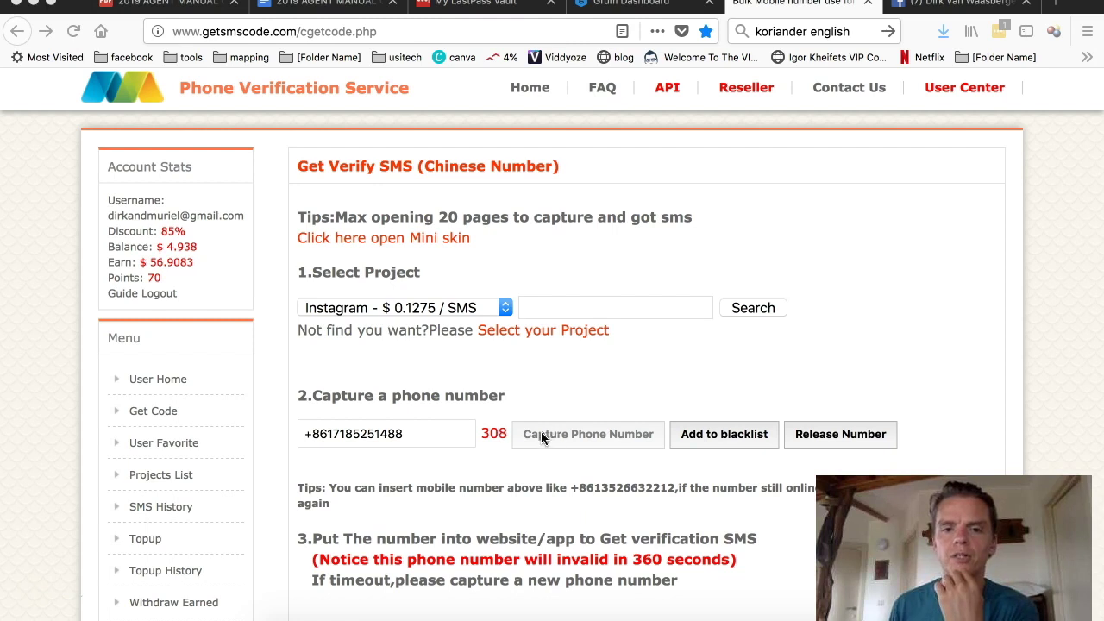
click(443, 437)
key(ctrl+c)
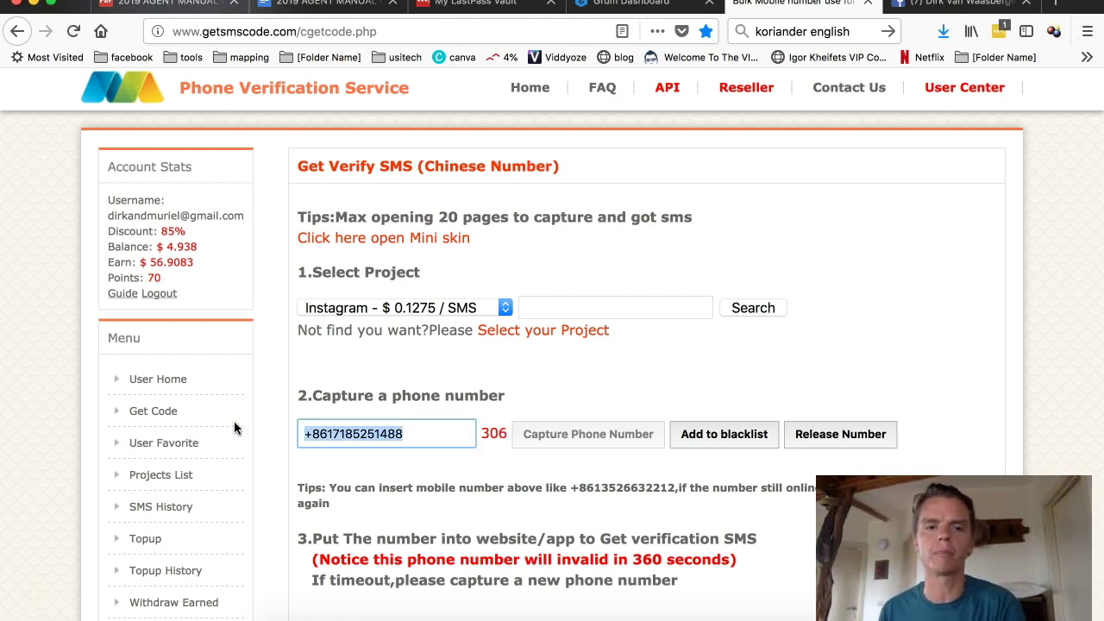
key(super+Tab)
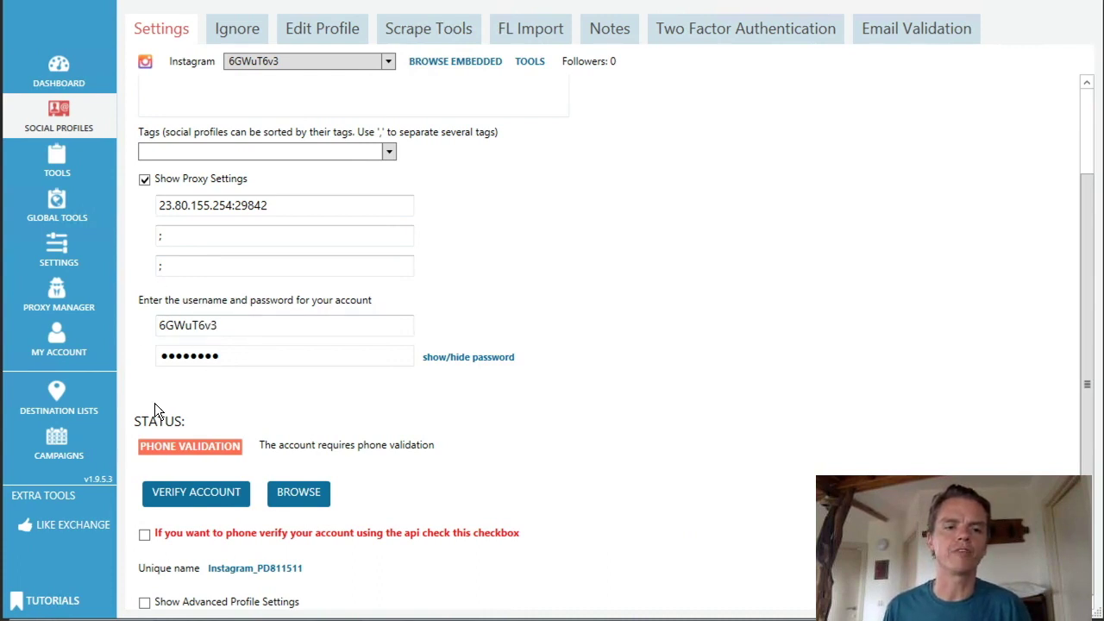
Step: Enable API phone verification, paste the captured number, and send the SMS verification code
click(144, 535)
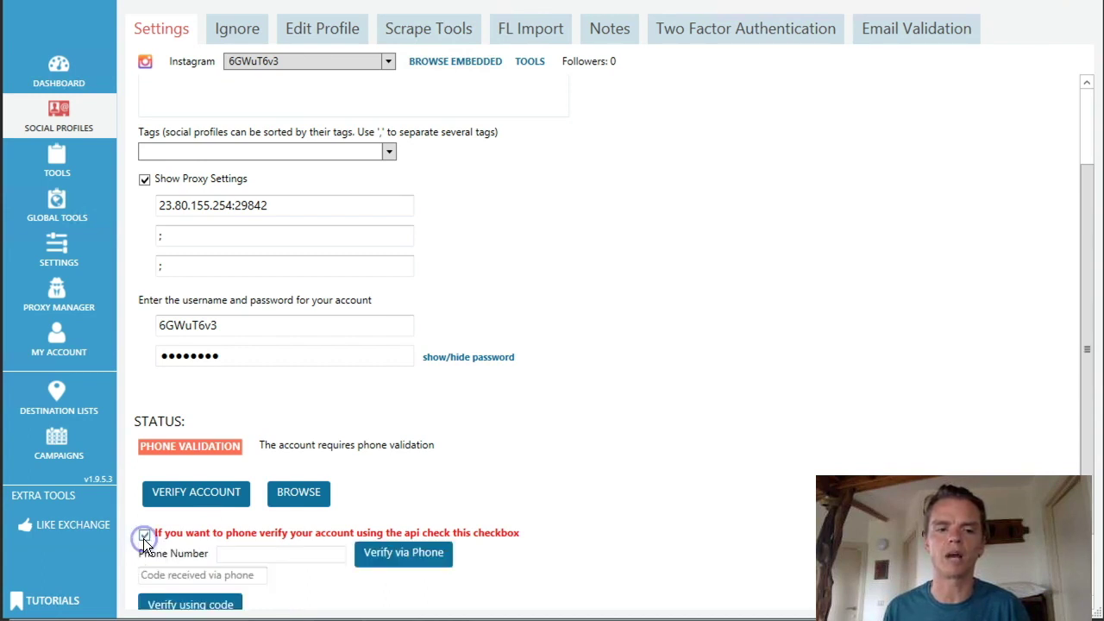
click(249, 555)
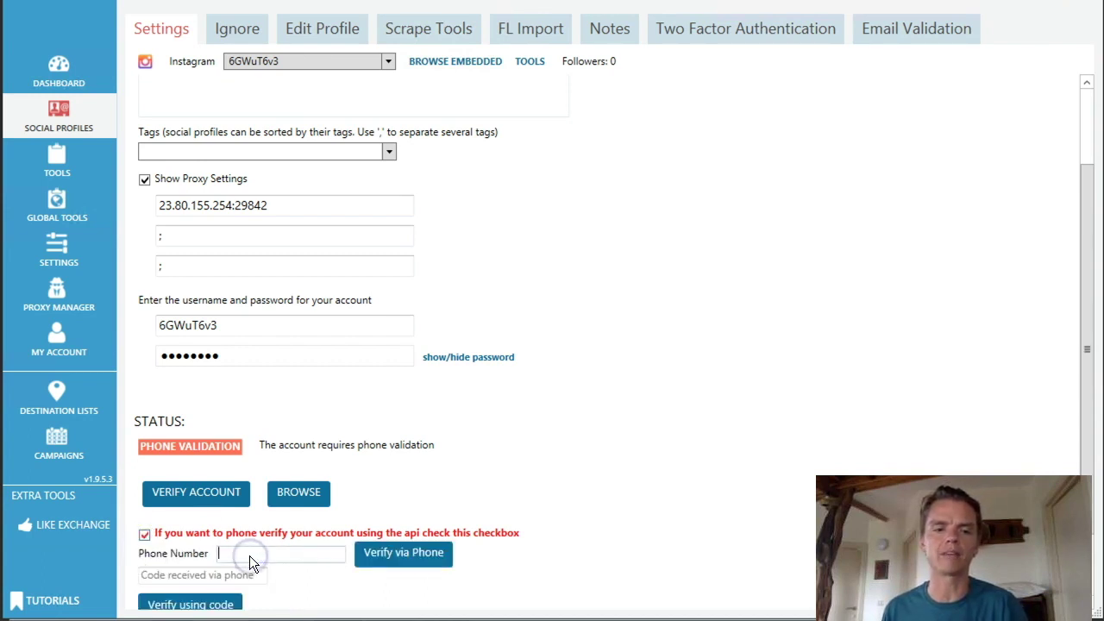
key(ctrl+v)
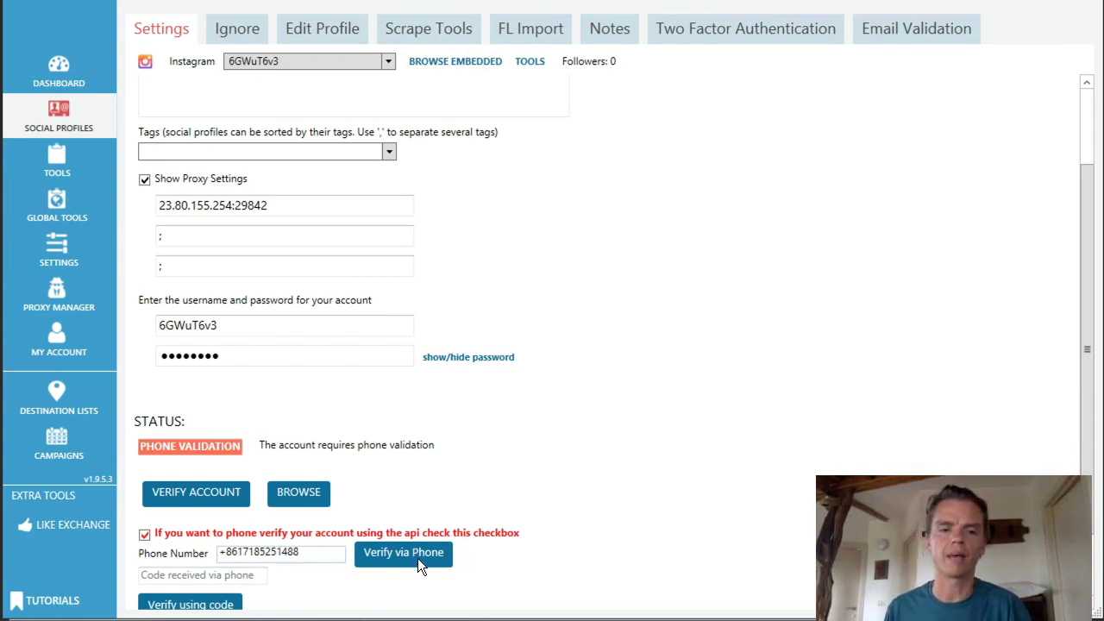
click(415, 556)
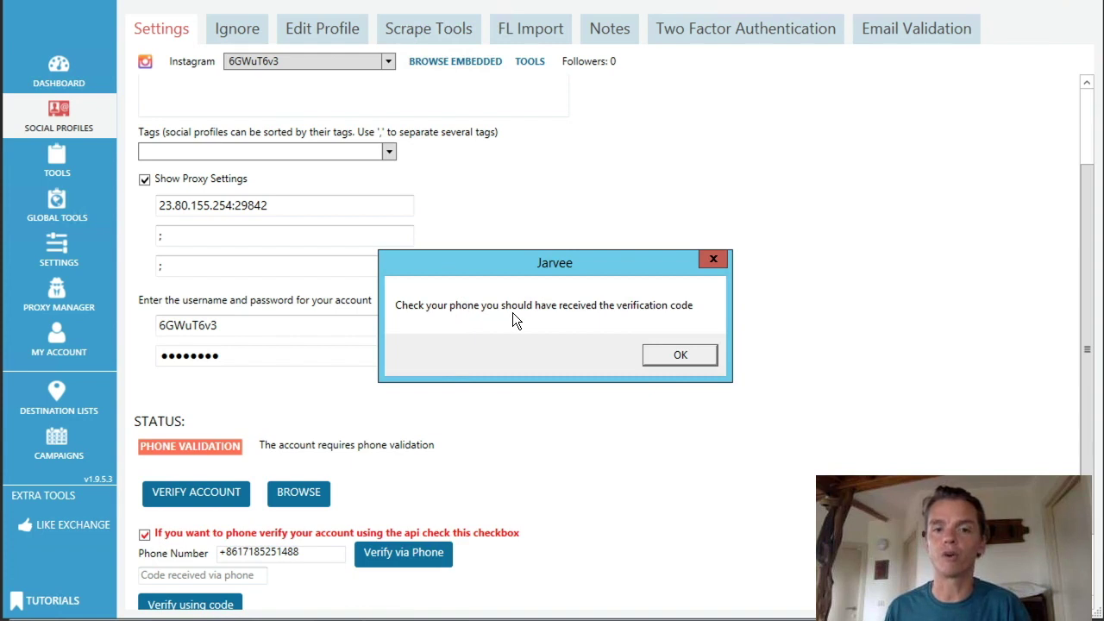
click(678, 355)
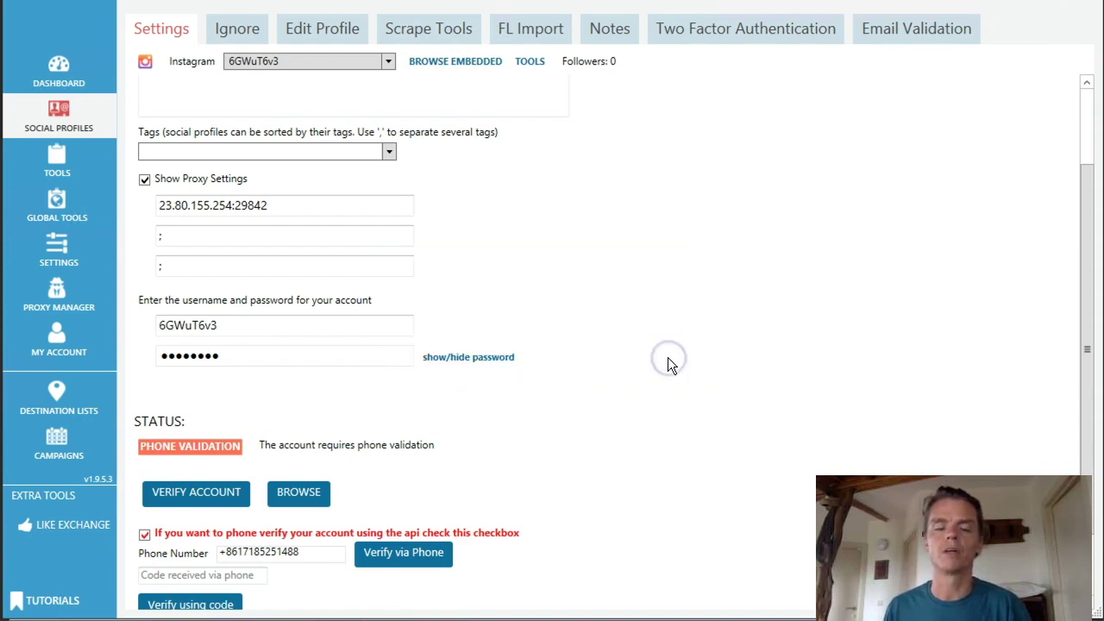
key(ctrl+Left)
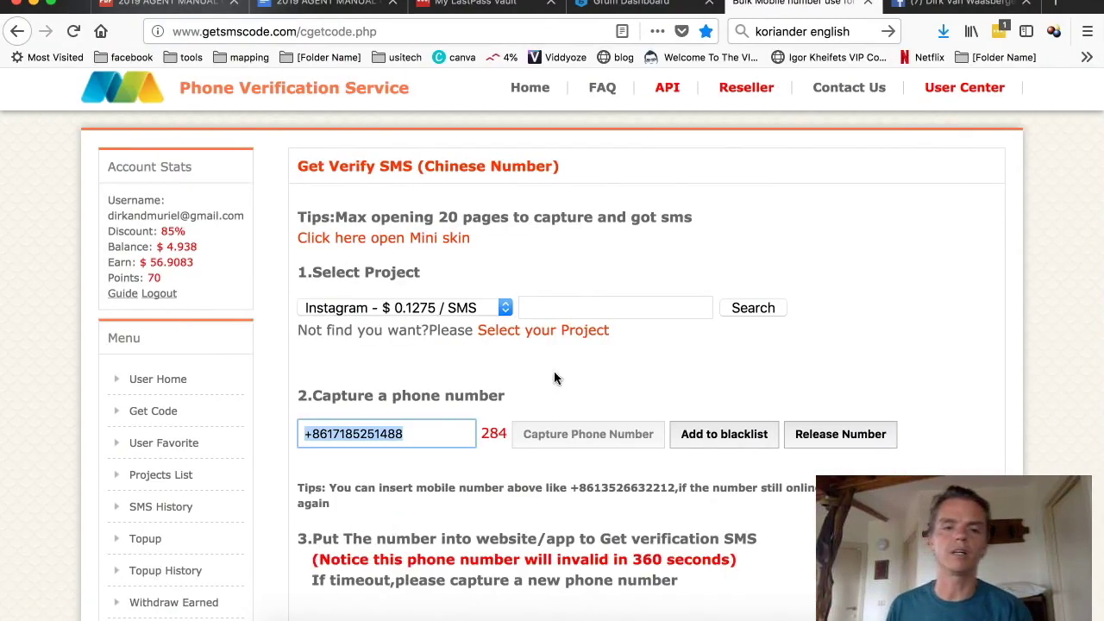
Step: Select the Instagram verification code in the received SMS on getsmscode.com
scroll(552, 398, down, 5)
scroll(362, 291, up, 1)
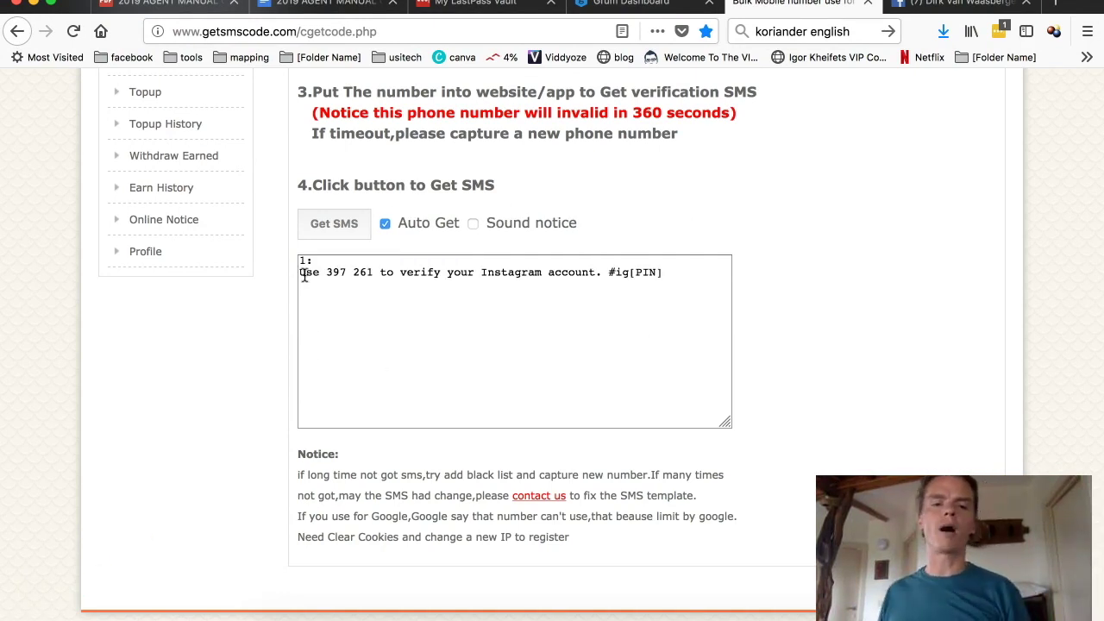
drag(326, 272, 371, 276)
key(ctrl+c)
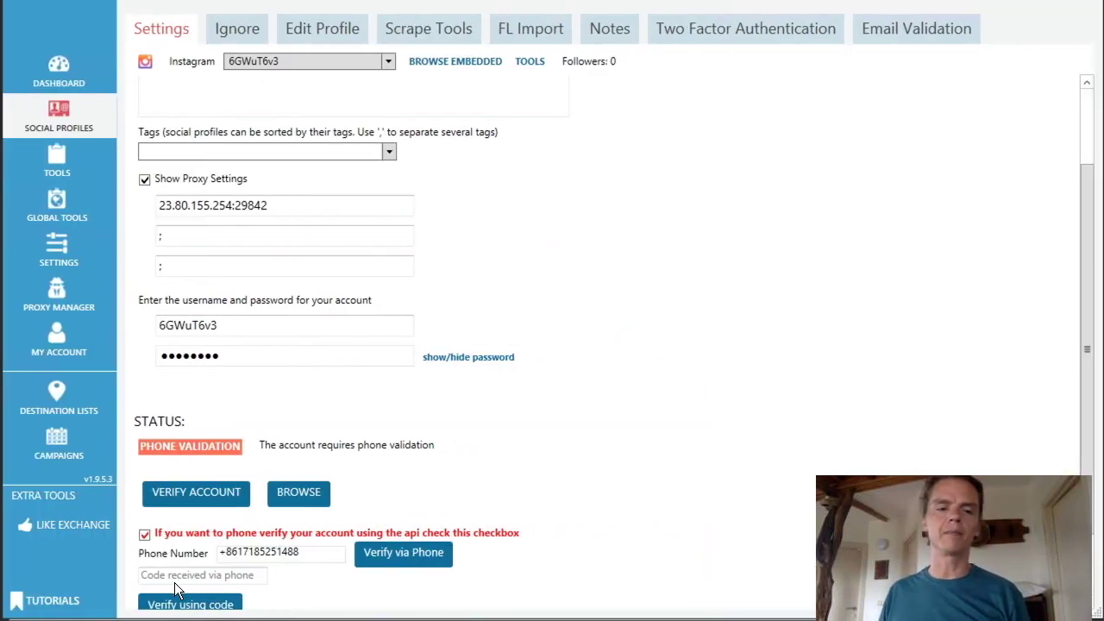
Step: Paste the SMS code into 'Code received via phone' and submit it with Verify using code
click(176, 576)
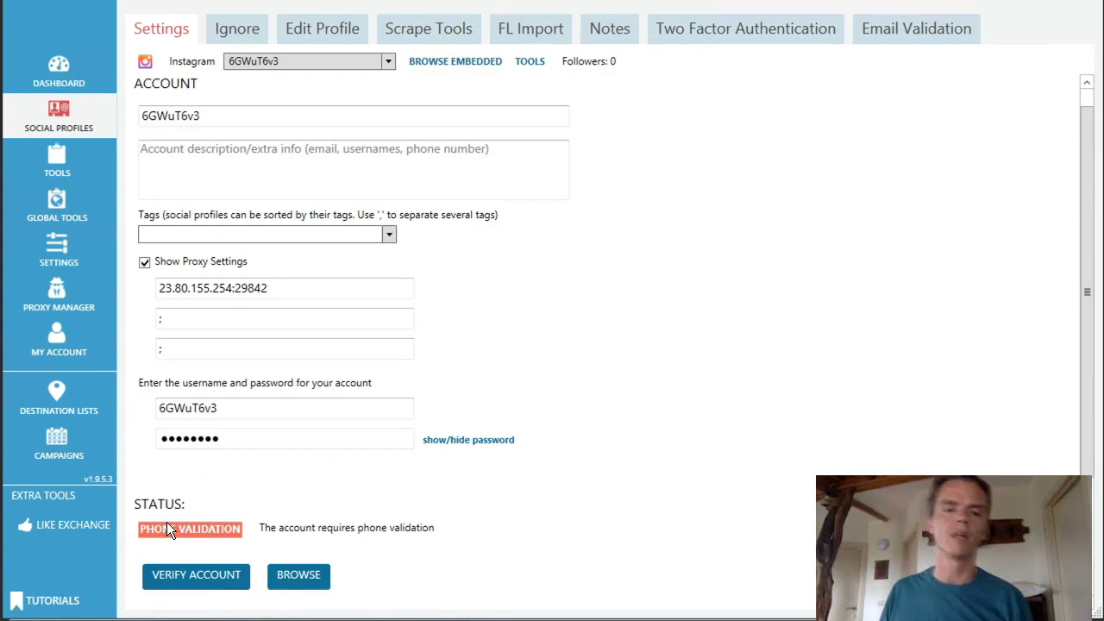
key(ctrl+v)
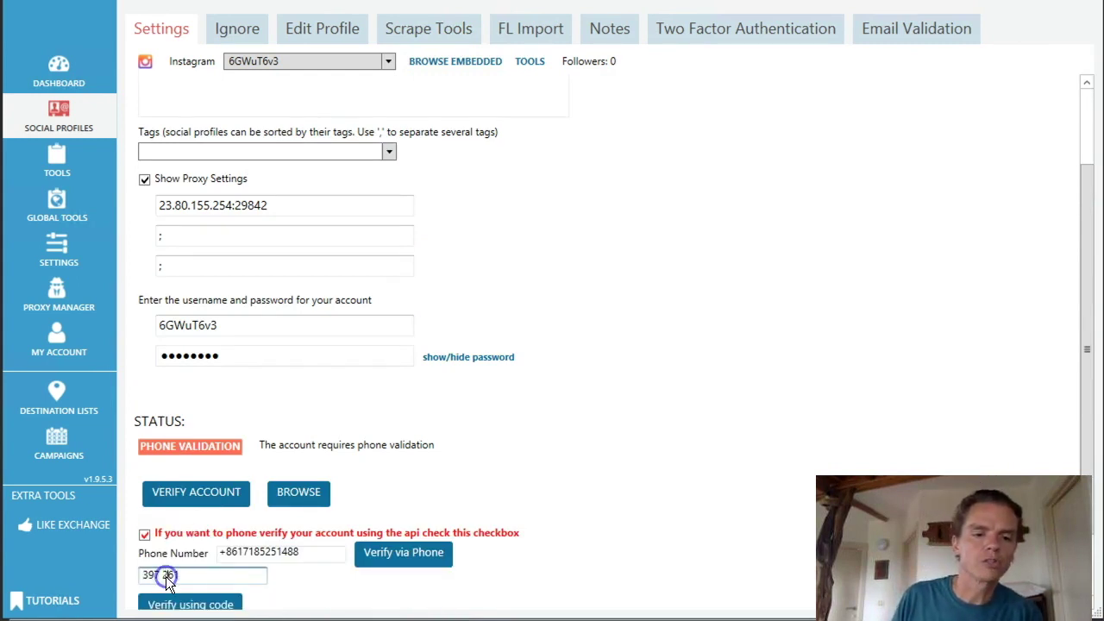
scroll(169, 576, up, 1)
scroll(269, 552, down, 2)
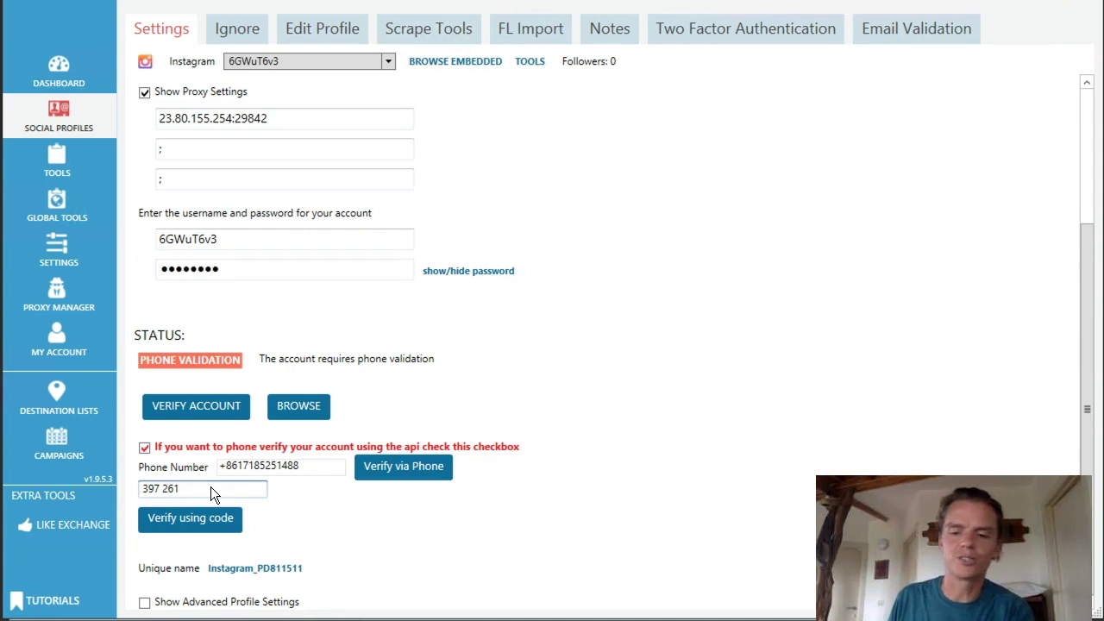
scroll(168, 505, up, 1)
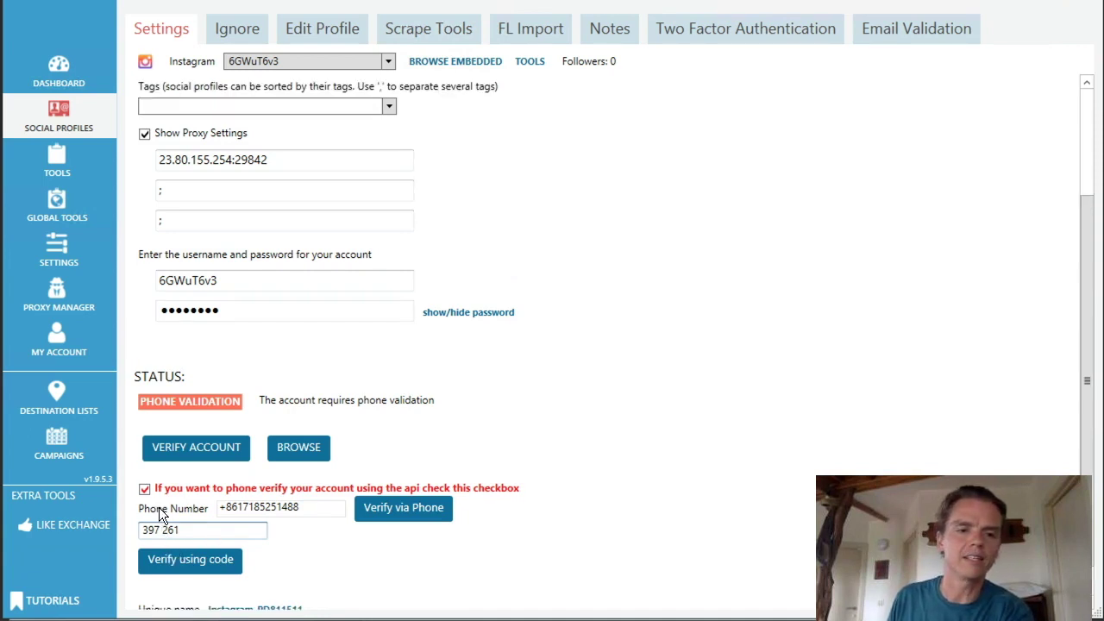
click(176, 562)
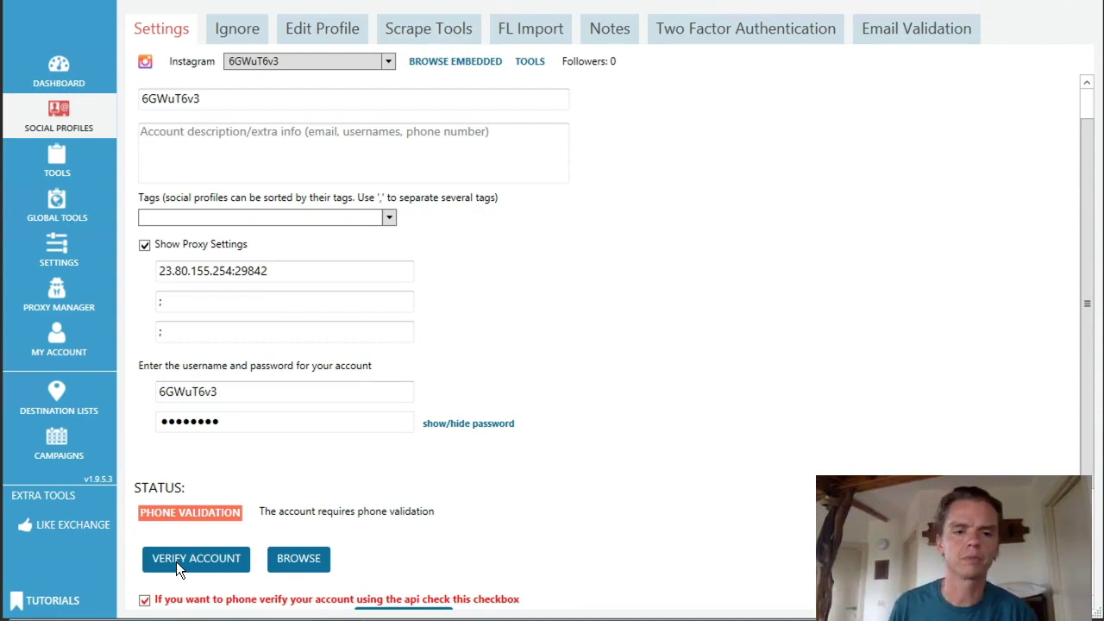
mouse_move(1100, 615)
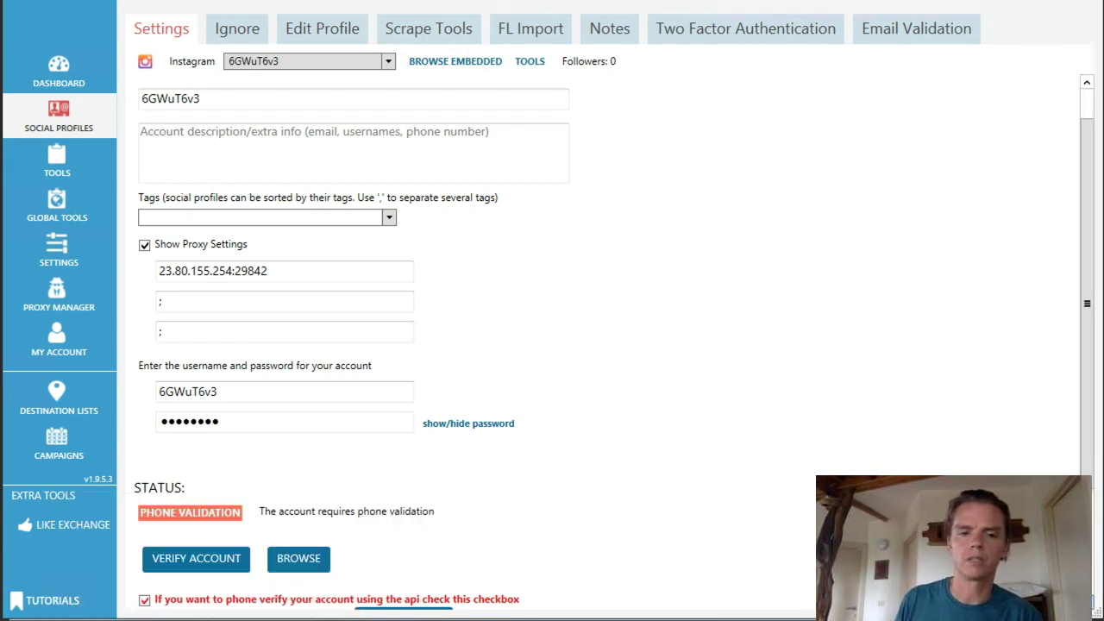
scroll(604, 345, down, 1)
scroll(604, 345, down, 1)
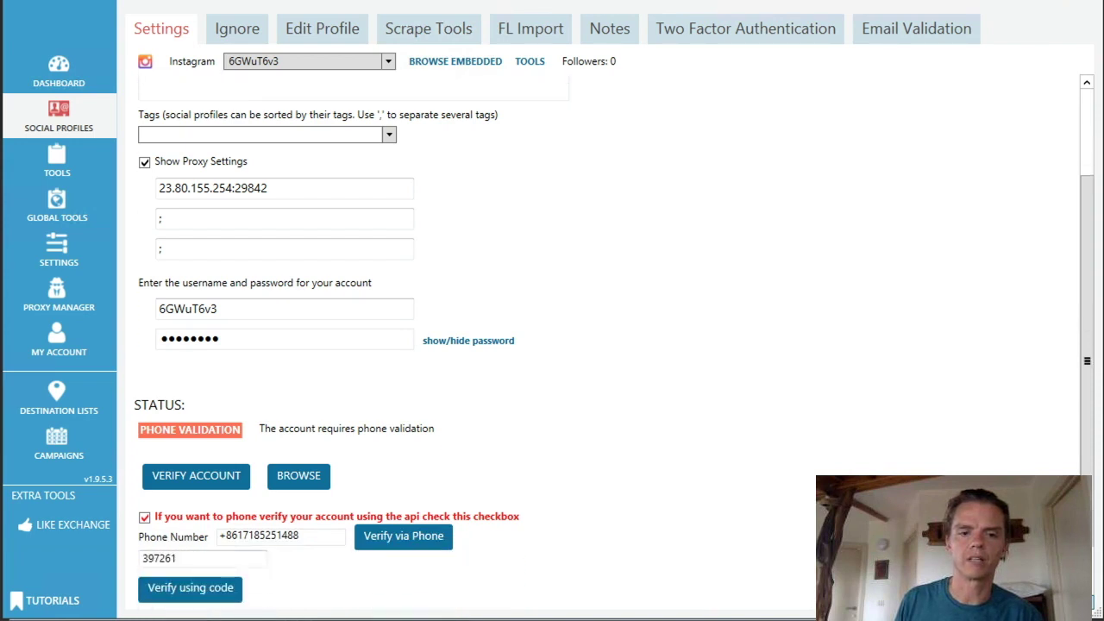
click(179, 593)
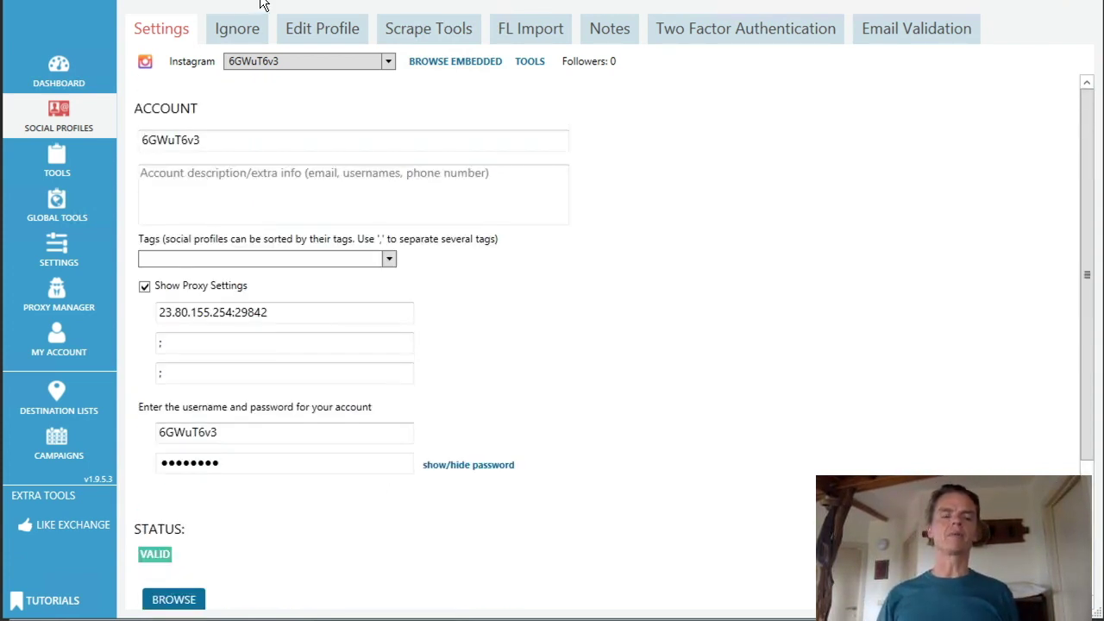
Step: Switch to the Edit Profile tab and look over its mostly blank fields
click(320, 31)
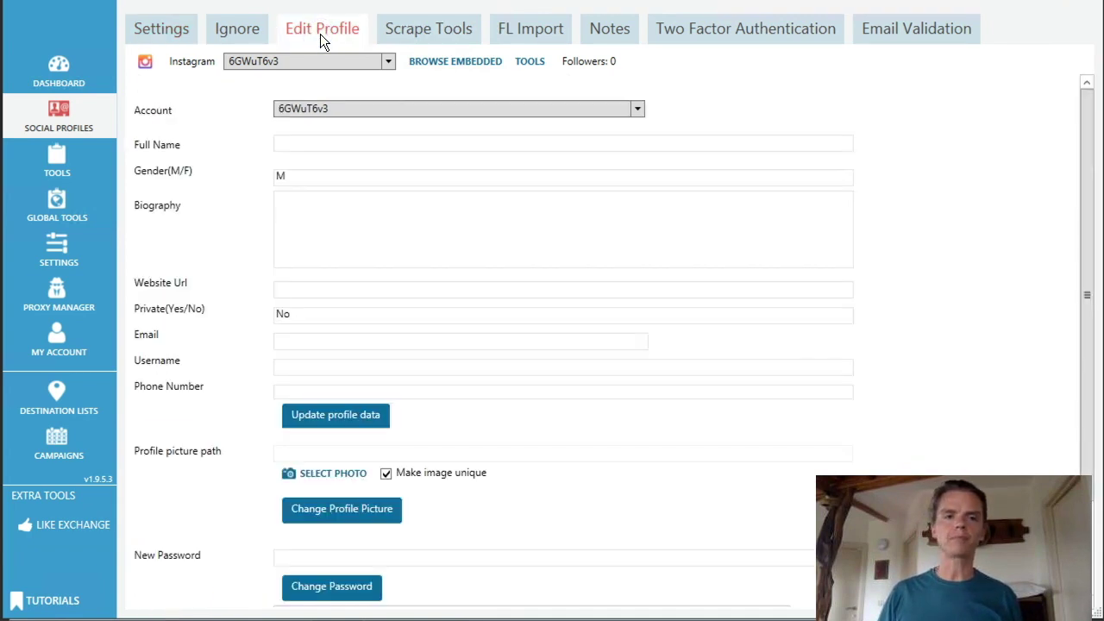
scroll(333, 152, down, 2)
scroll(313, 183, up, 2)
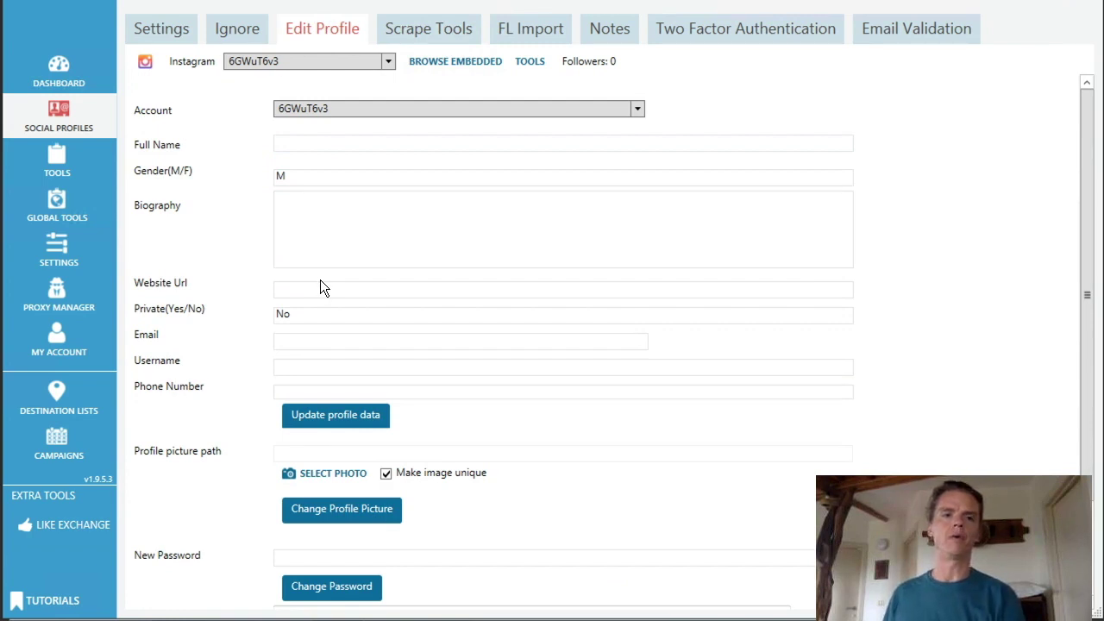
scroll(320, 280, down, 1)
scroll(320, 281, up, 1)
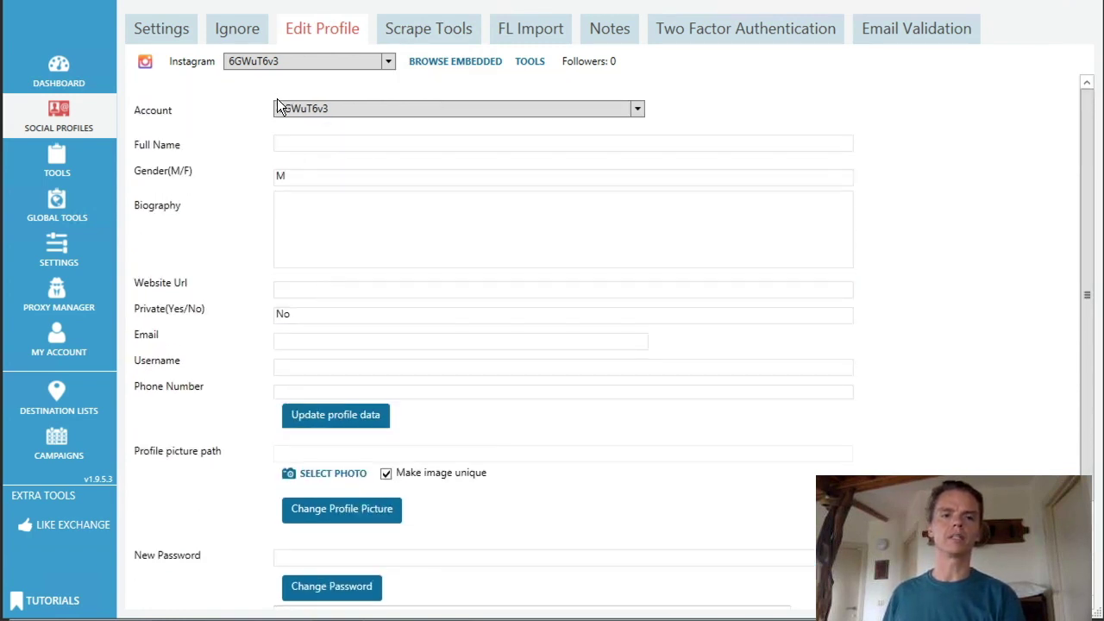